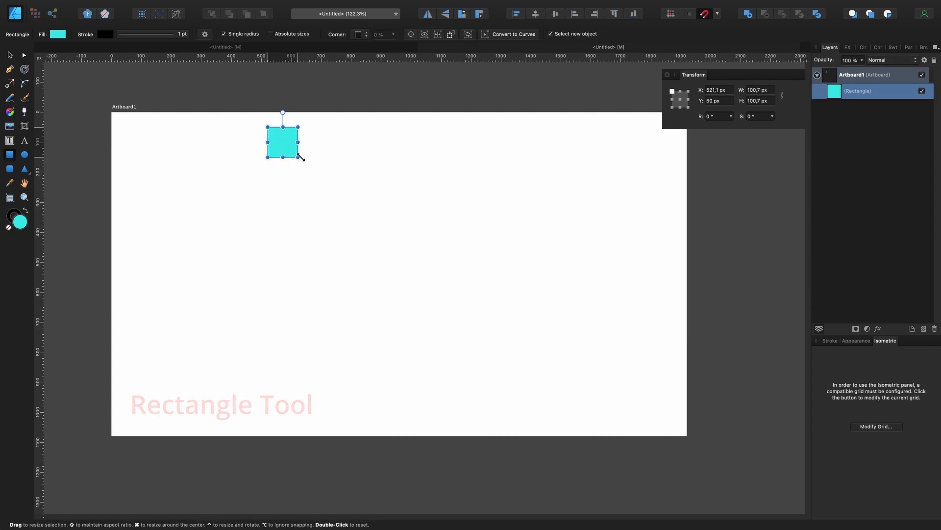
# - Set the rectangle's width and height to 100 px each
pyautogui.click(757, 90)
pyautogui.write('100')
pyautogui.press('Return')
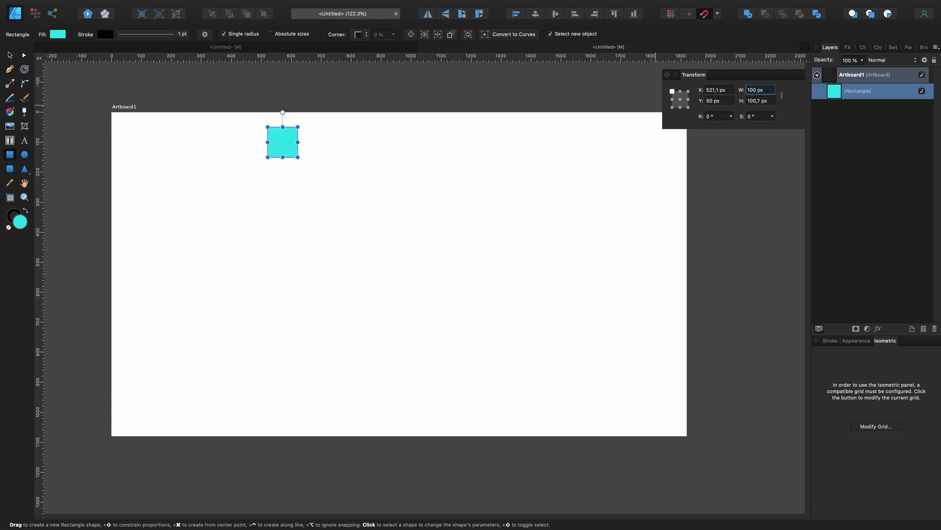
pyautogui.click(773, 100)
pyautogui.write('100')
pyautogui.press('Return')
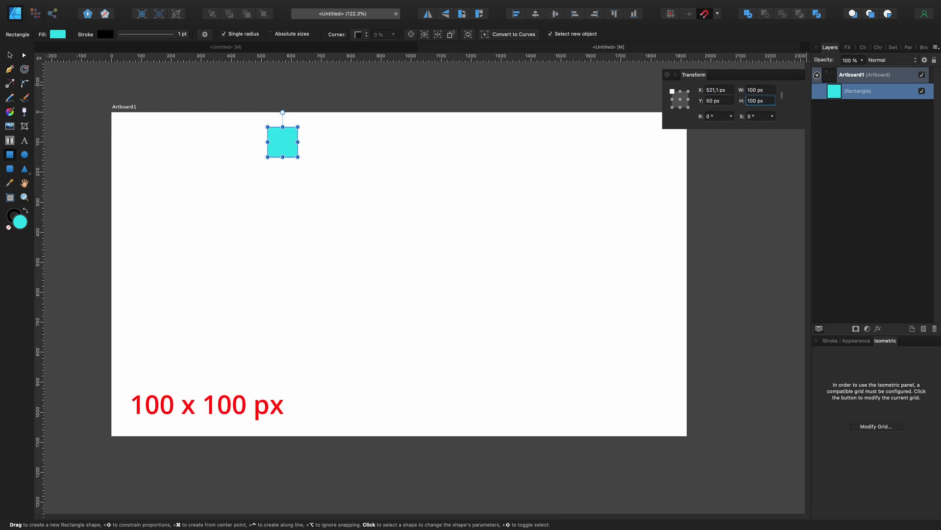
# - Duplicate the square edge to edge along a horizontal line to form a row of nine squares
pyautogui.click(10, 55)
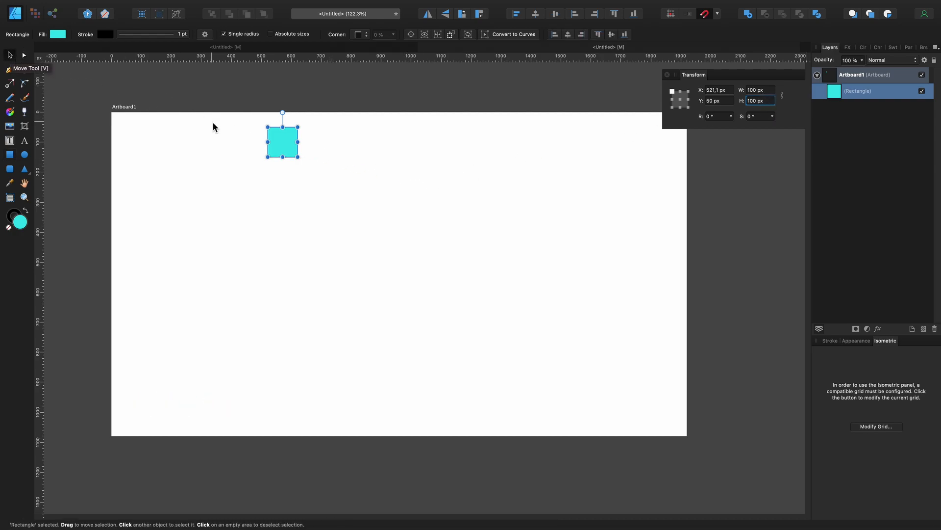
pyautogui.moveTo(286, 144); pyautogui.dragTo(314, 143)
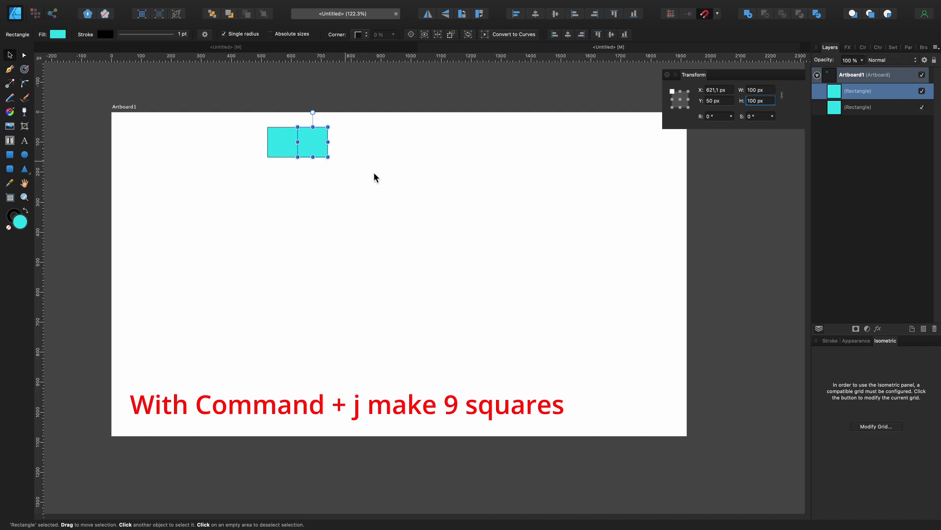
pyautogui.press('super+j')
pyautogui.press('super+j')
pyautogui.press('super+j')
pyautogui.press('super+j')
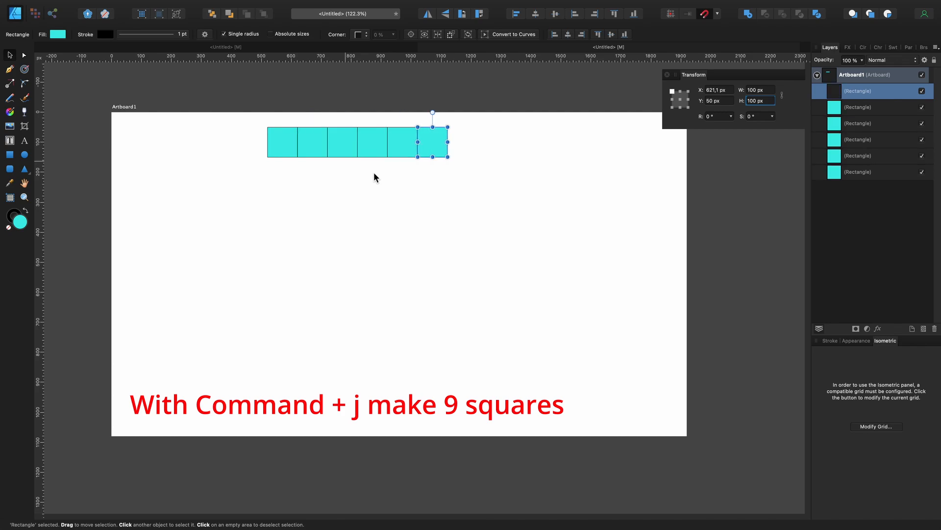
pyautogui.press('super+j')
pyautogui.press('super+j')
pyautogui.press('super+j')
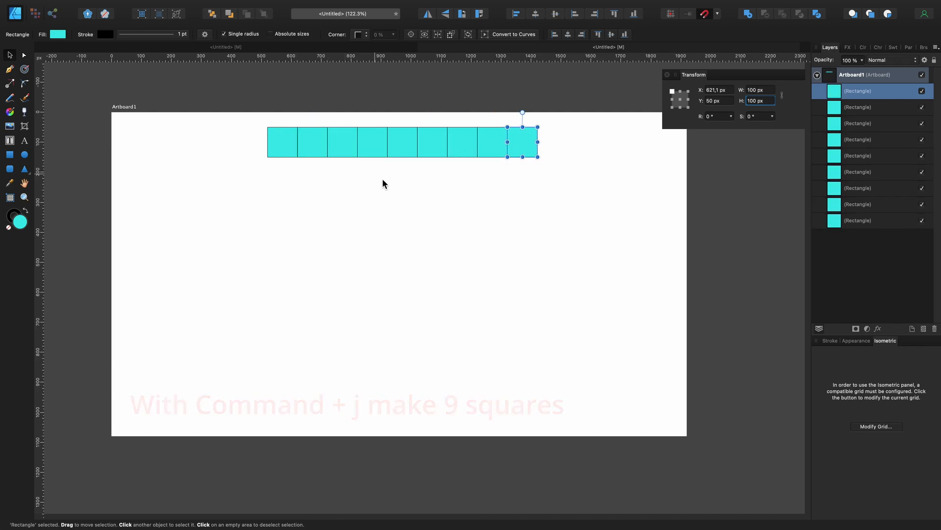
# - Copy the whole row directly beneath itself and repeat the duplication to build a 9 by 9 grid of squares
pyautogui.click(399, 189)
pyautogui.moveTo(566, 229); pyautogui.dragTo(258, 121)
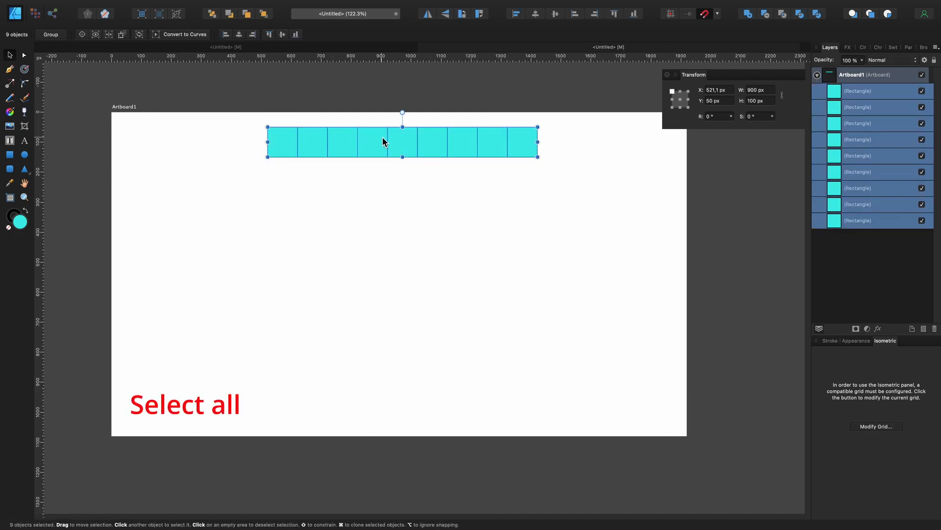
pyautogui.moveTo(375, 141); pyautogui.dragTo(378, 171)
pyautogui.press('super+j')
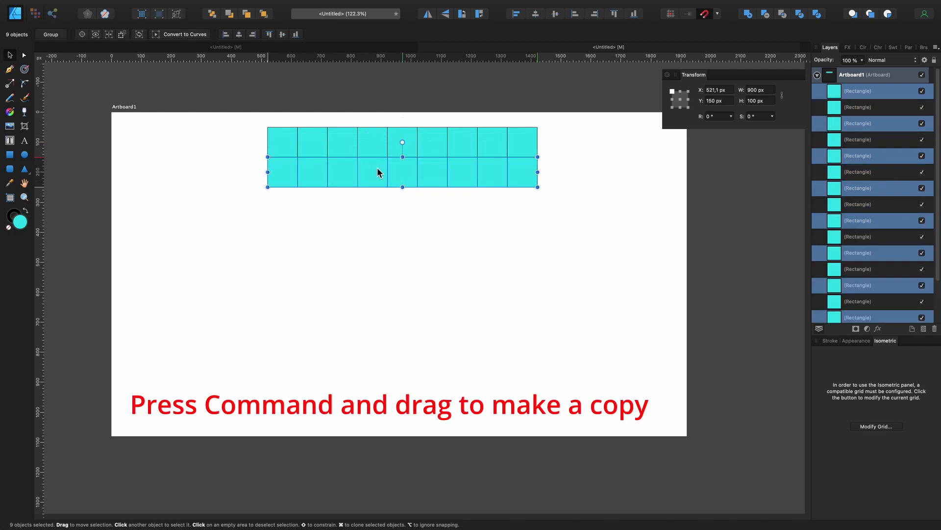
pyautogui.press('super+j')
pyautogui.press('super+j')
pyautogui.press('super+j')
pyautogui.press('super+j')
pyautogui.press('super+j')
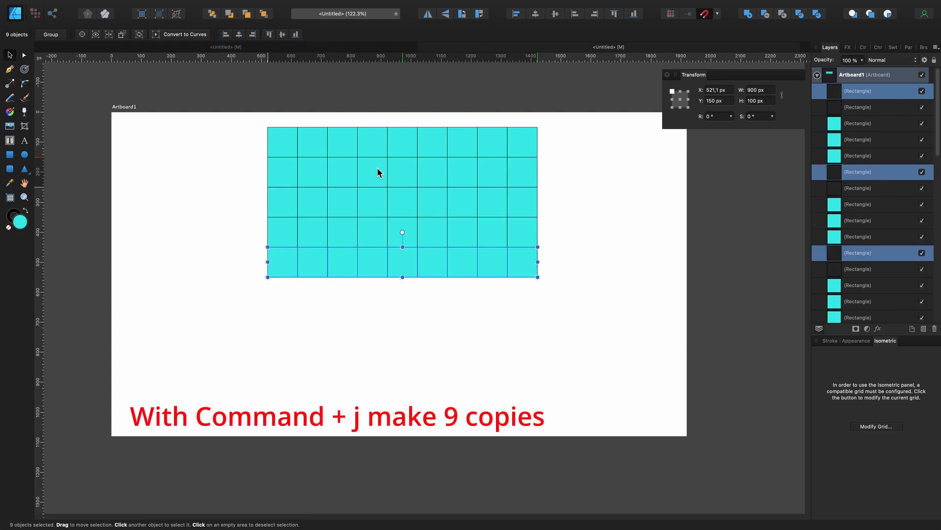
pyautogui.press('super+j')
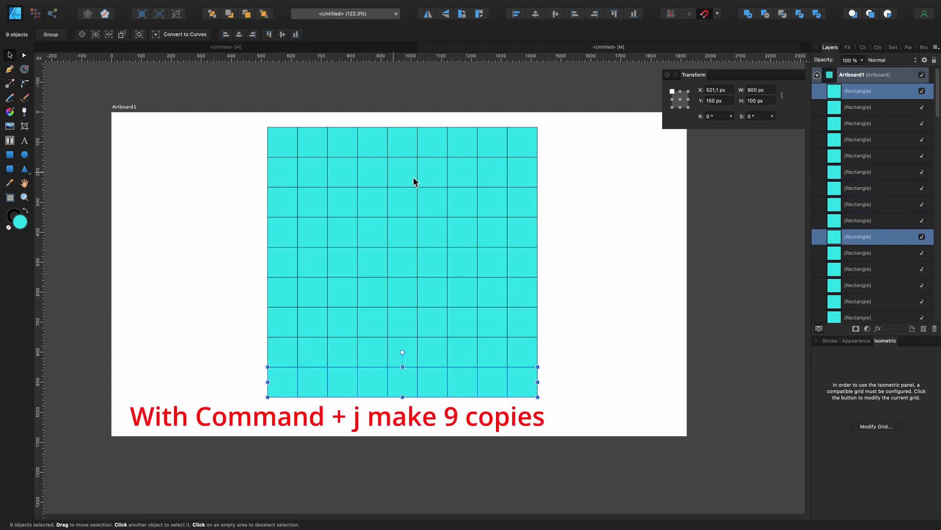
# - Move the entire grid of squares to the centre of the artboard and deselect it
pyautogui.click(608, 212)
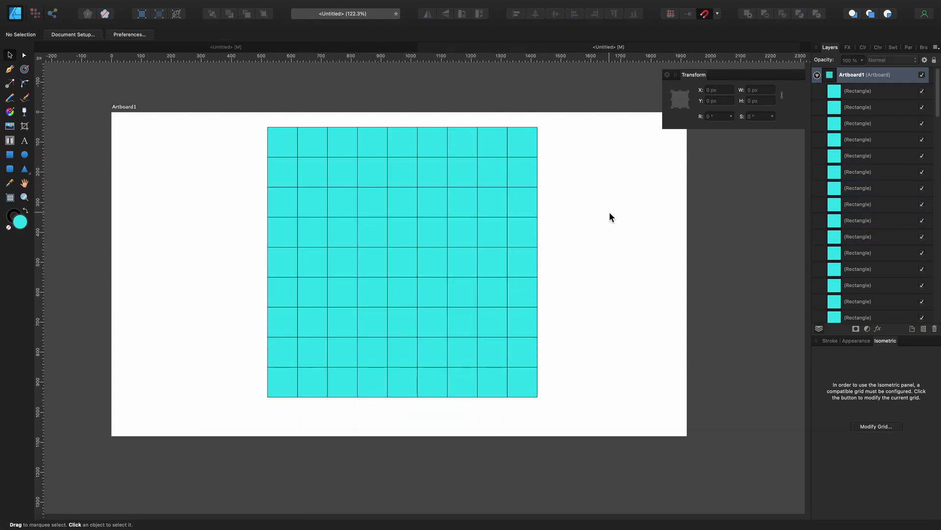
pyautogui.moveTo(242, 125); pyautogui.dragTo(486, 332)
pyautogui.moveTo(414, 255); pyautogui.dragTo(419, 266)
pyautogui.click(567, 212)
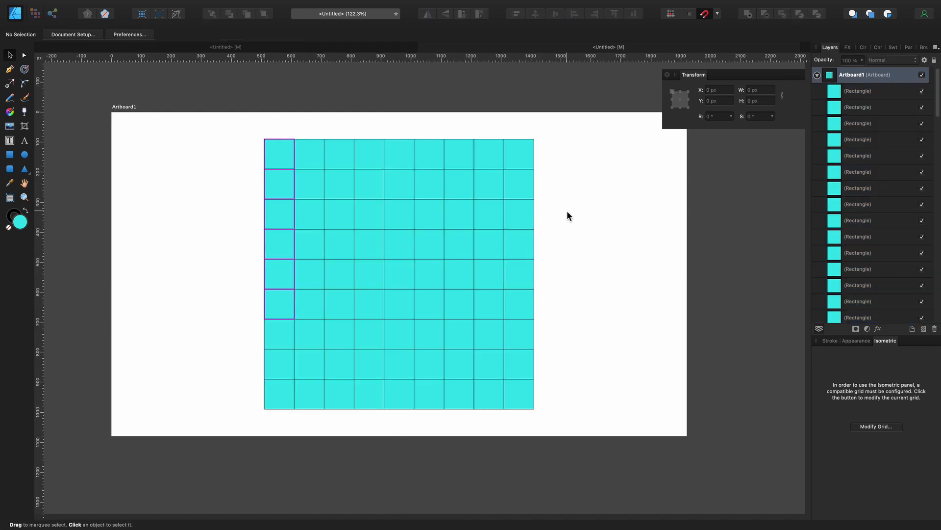
# - Delete the 2 by 2 blocks of squares at the grid's upper-left and lower-right corners
pyautogui.moveTo(250, 128); pyautogui.dragTo(311, 183)
pyautogui.press('Delete')
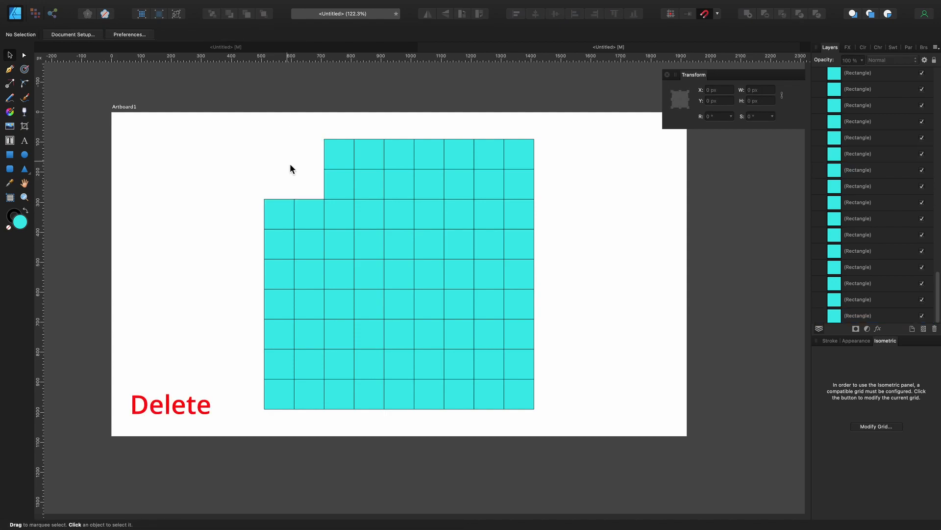
pyautogui.moveTo(552, 419); pyautogui.dragTo(495, 366)
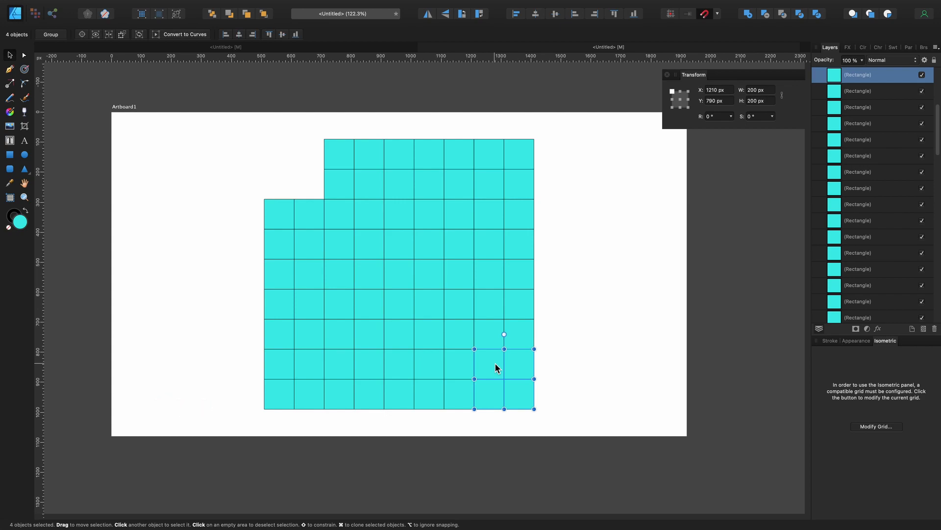
pyautogui.press('Delete')
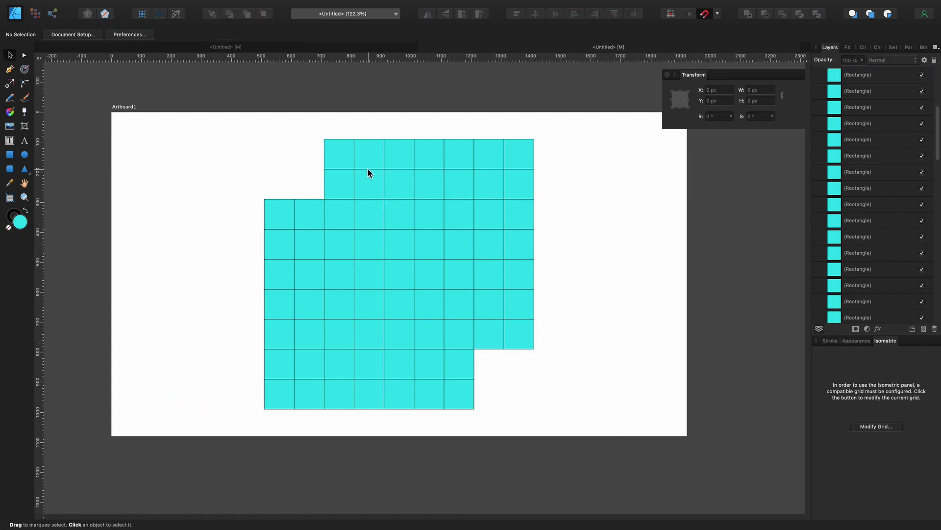
# - Delete the second-row squares in columns 4 and 8 and the top two squares of column 6
pyautogui.click(369, 184)
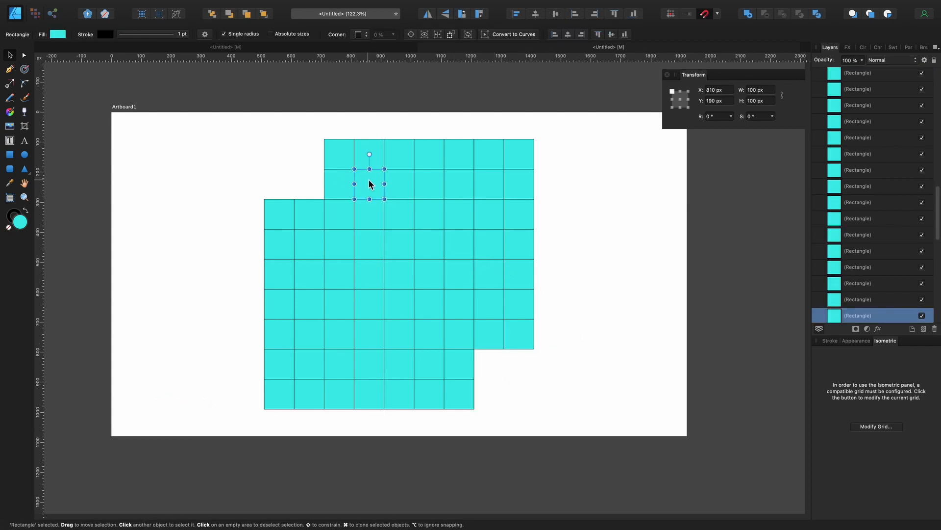
pyautogui.press('Delete')
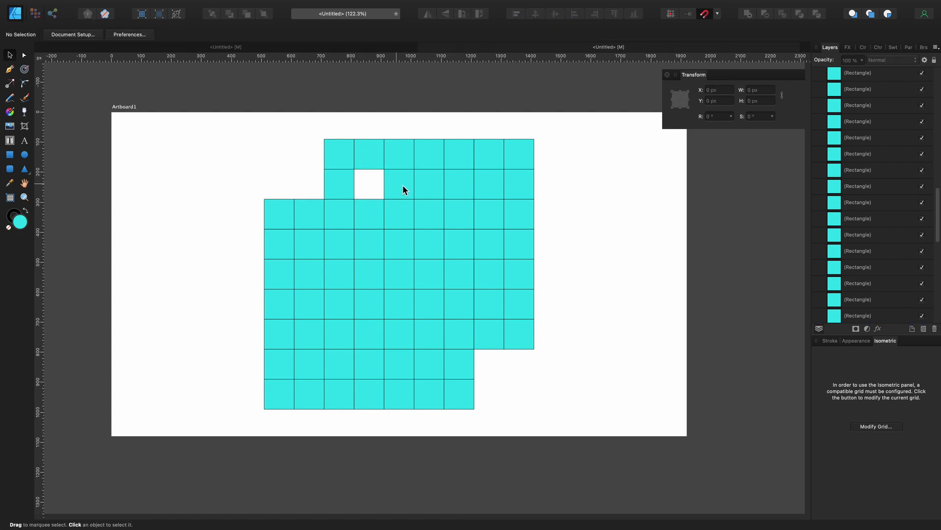
pyautogui.moveTo(429, 120); pyautogui.dragTo(431, 187)
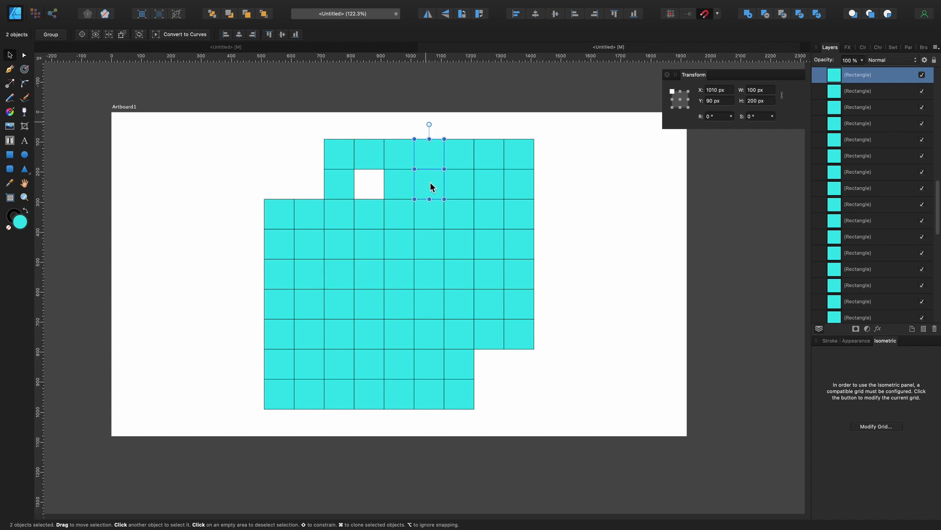
pyautogui.press('Delete')
pyautogui.click(487, 182)
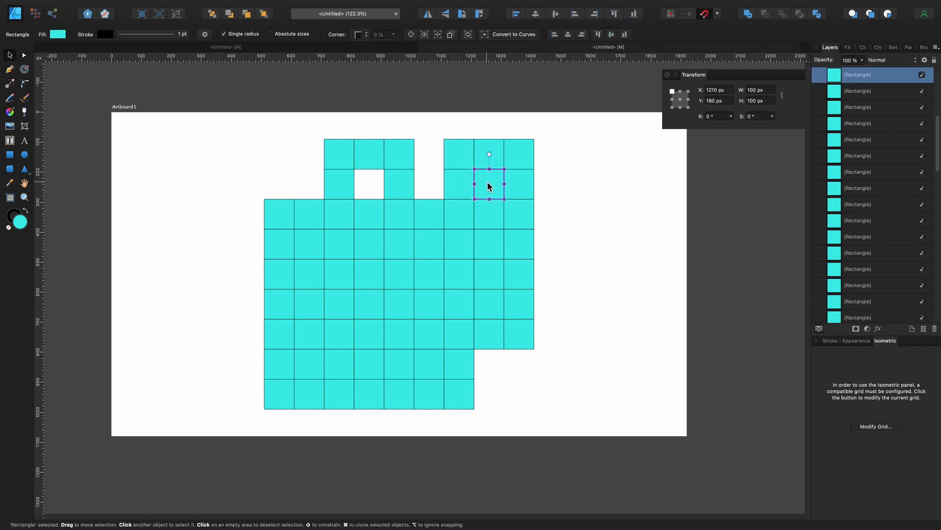
pyautogui.press('Delete')
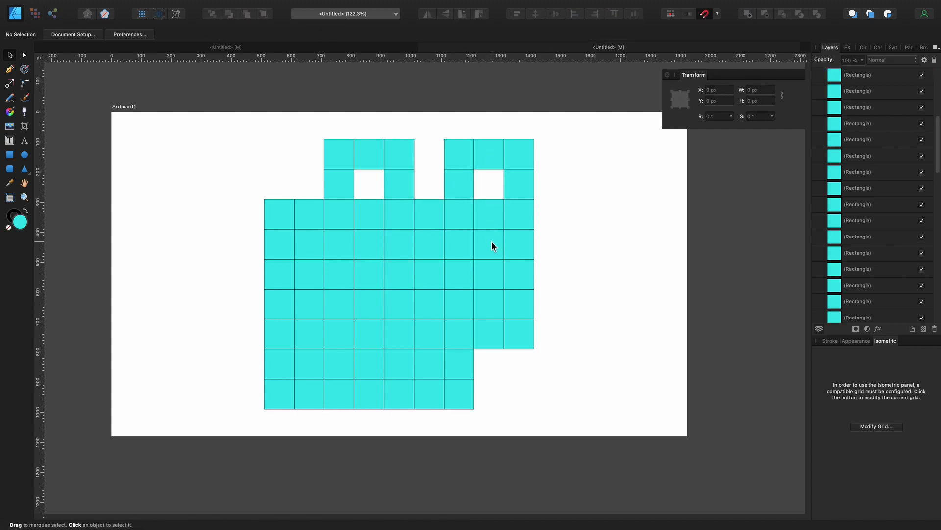
# - Delete the fourth-row squares in columns 8 and 9 and the sixth-row square in column 8
pyautogui.moveTo(565, 246); pyautogui.dragTo(492, 243)
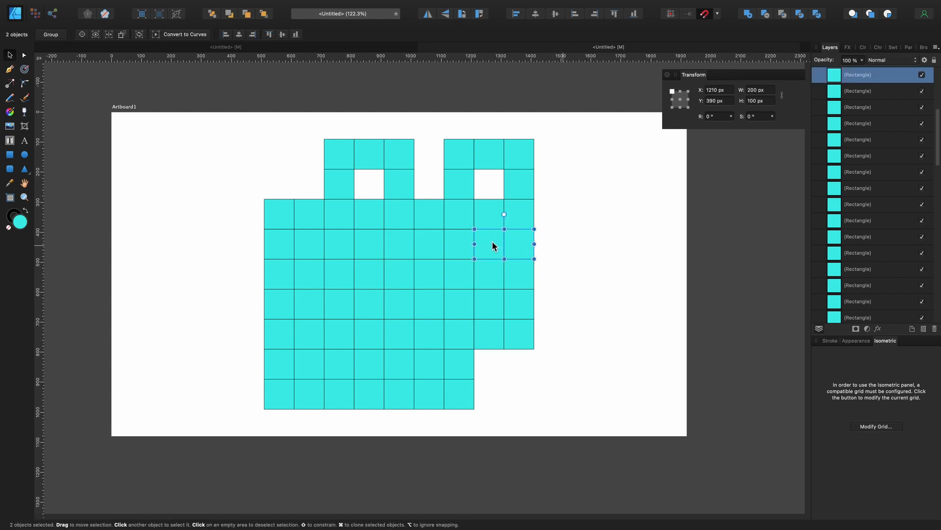
pyautogui.press('Delete')
pyautogui.click(492, 310)
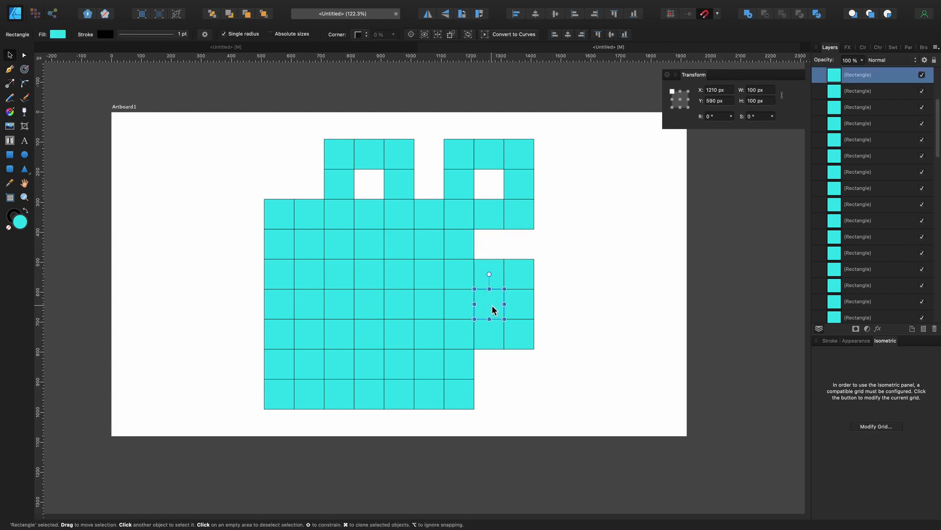
pyautogui.press('Delete')
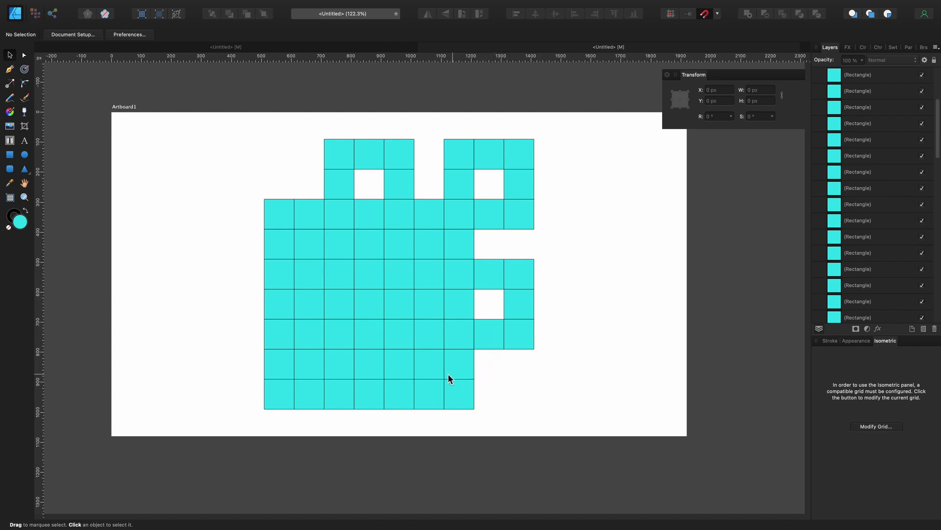
# - Delete the eighth-row squares in columns 6 and 2 and the bottom two squares of column 4
pyautogui.click(430, 366)
pyautogui.press('Delete')
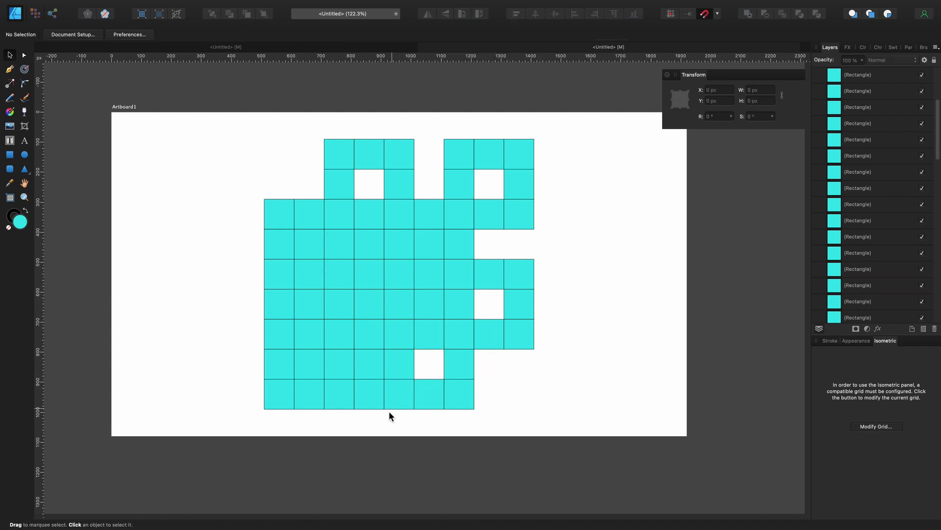
pyautogui.moveTo(364, 418); pyautogui.dragTo(370, 367)
pyautogui.press('Delete')
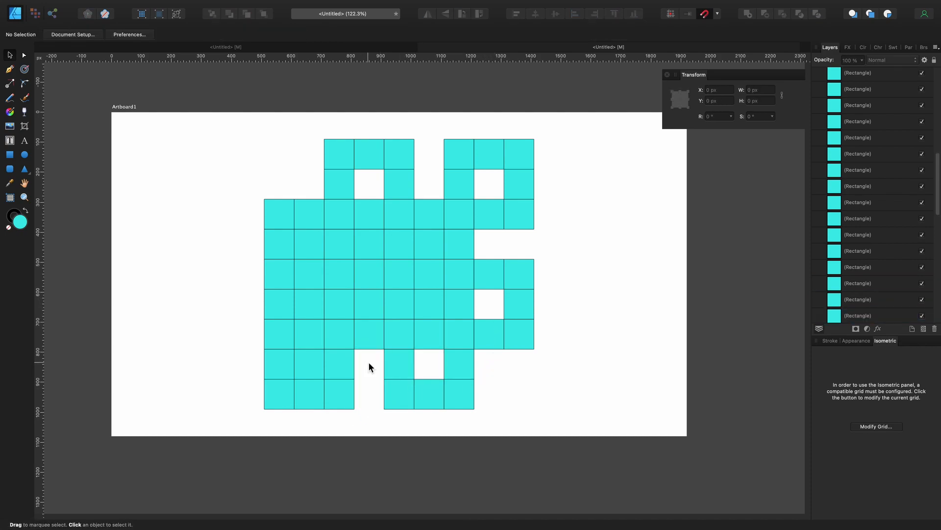
pyautogui.click(311, 362)
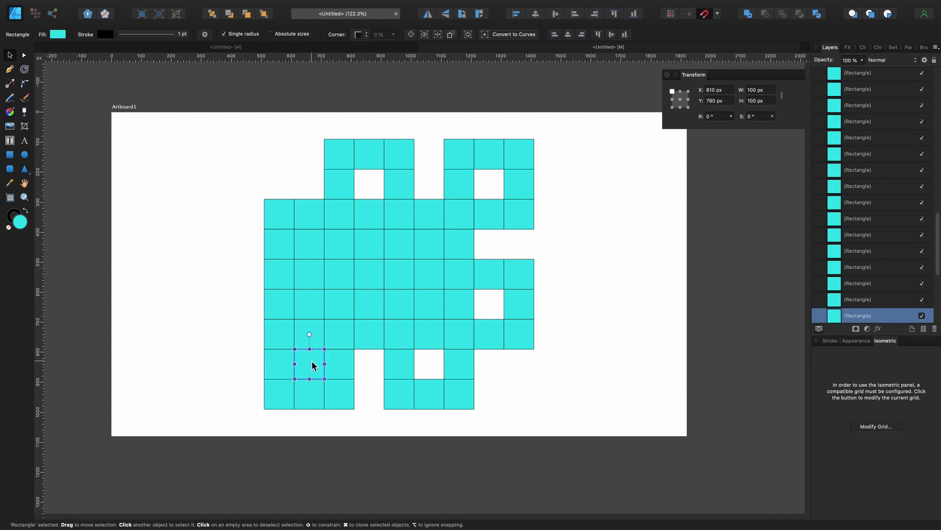
pyautogui.press('Delete')
# - Delete the sixth-row squares in columns 1 and 2 and the fourth-row square in column 2
pyautogui.moveTo(250, 298); pyautogui.dragTo(316, 300)
pyautogui.press('Delete')
pyautogui.click(309, 244)
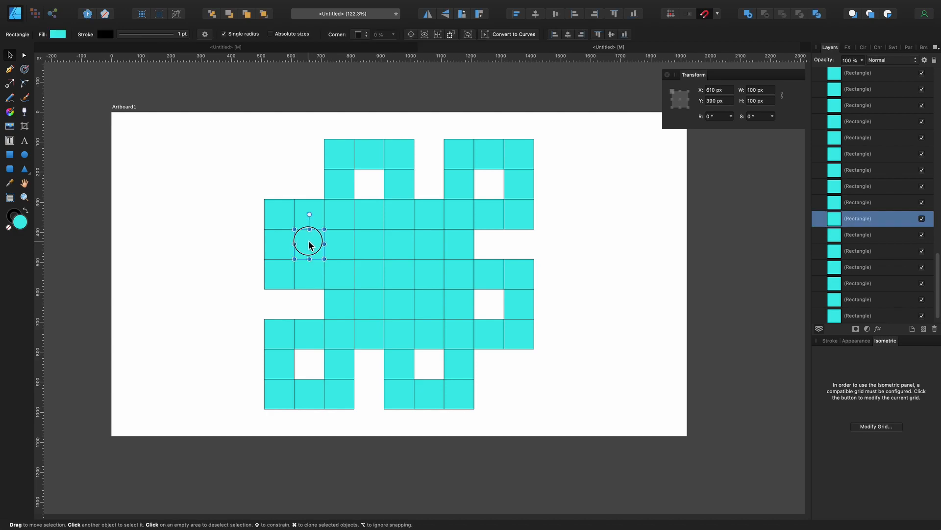
pyautogui.press('Delete')
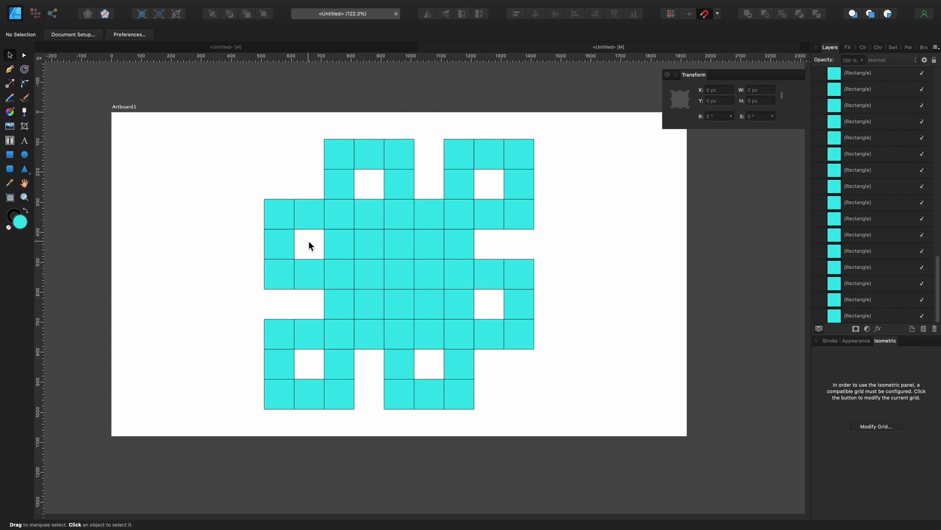
# - Delete the four inner squares where rows 4 and 6 meet columns 4 and 6
pyautogui.click(370, 240)
pyautogui.press('Delete')
pyautogui.click(436, 244)
pyautogui.press('Delete')
pyautogui.click(431, 301)
pyautogui.press('Delete')
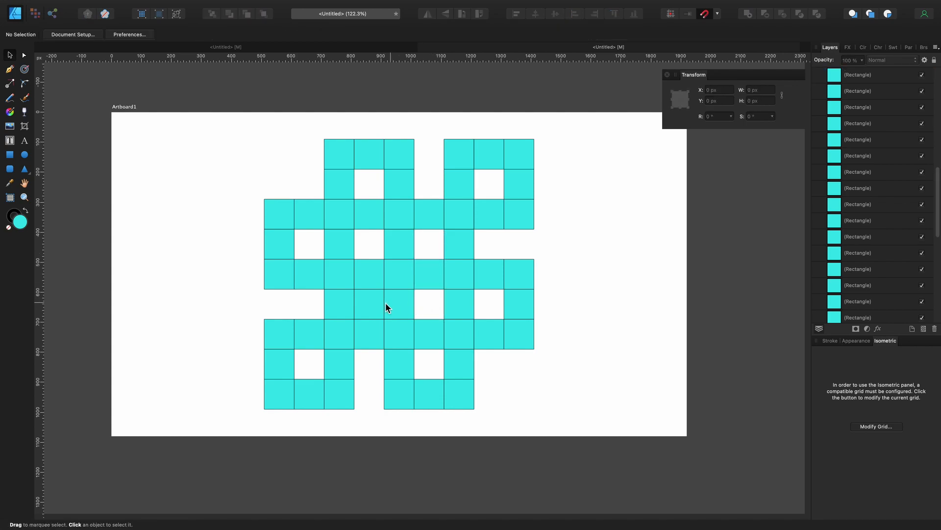
pyautogui.click(368, 302)
pyautogui.press('Delete')
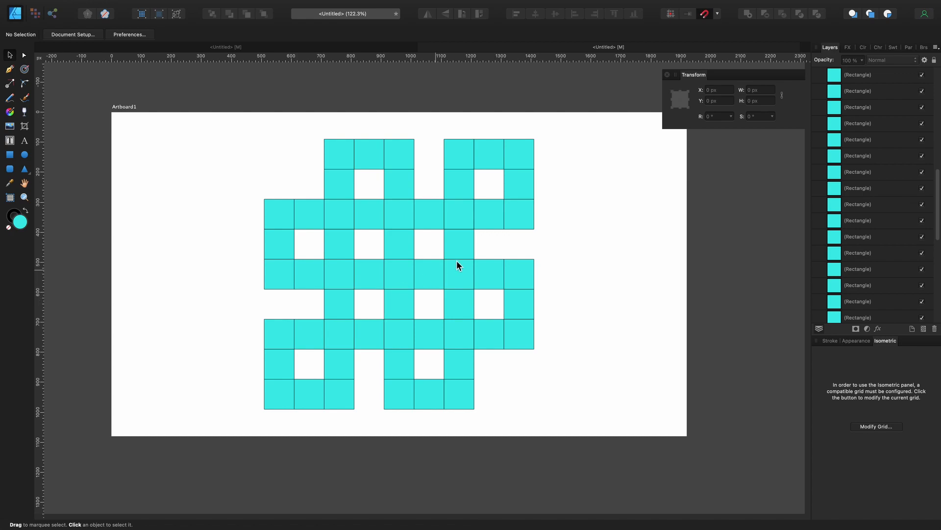
# - Merge the top four squares of column 3, the first-row squares in columns 4 and 5, and column 5's second square using Add
pyautogui.click(337, 243)
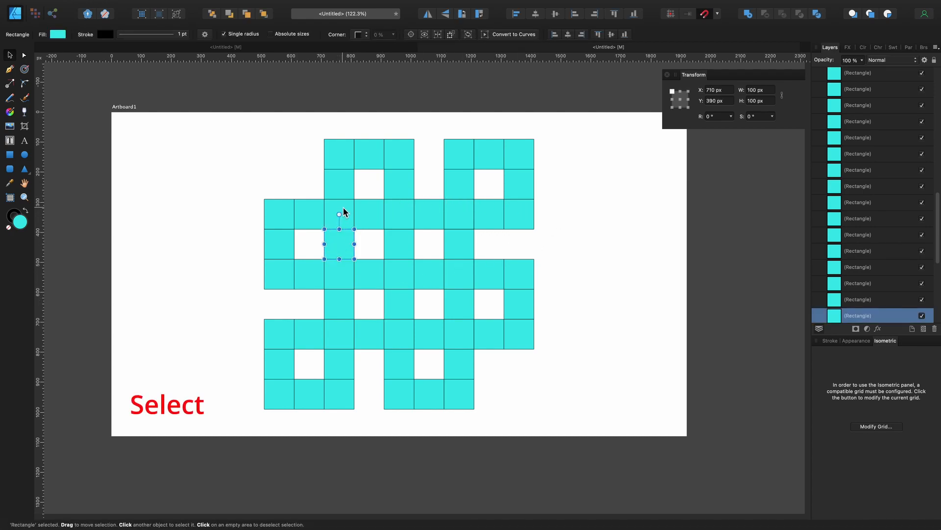
pyautogui.keyDown('shift'); pyautogui.click(343, 207); pyautogui.keyUp('shift')
pyautogui.keyDown('shift'); pyautogui.click(348, 178); pyautogui.keyUp('shift')
pyautogui.keyDown('shift'); pyautogui.click(343, 147); pyautogui.keyUp('shift')
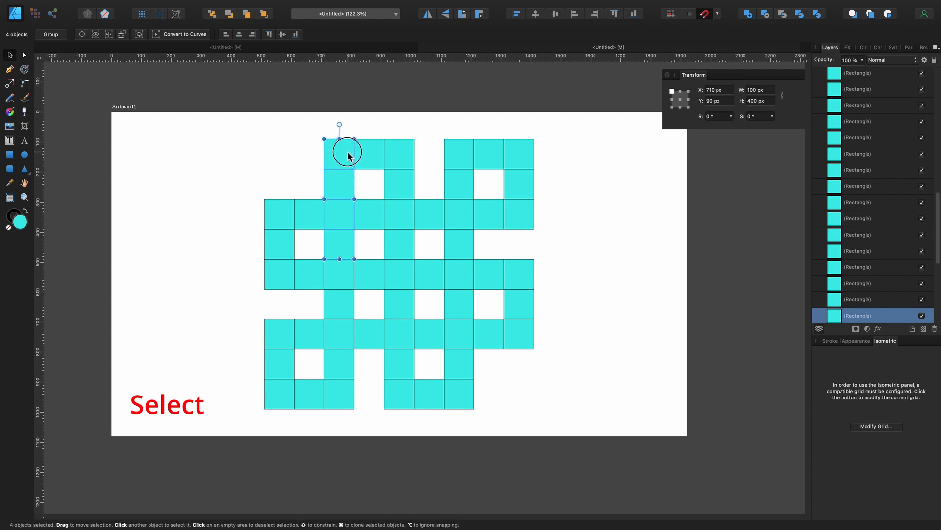
pyautogui.keyDown('shift'); pyautogui.click(373, 150); pyautogui.keyUp('shift')
pyautogui.keyDown('shift'); pyautogui.click(395, 149); pyautogui.keyUp('shift')
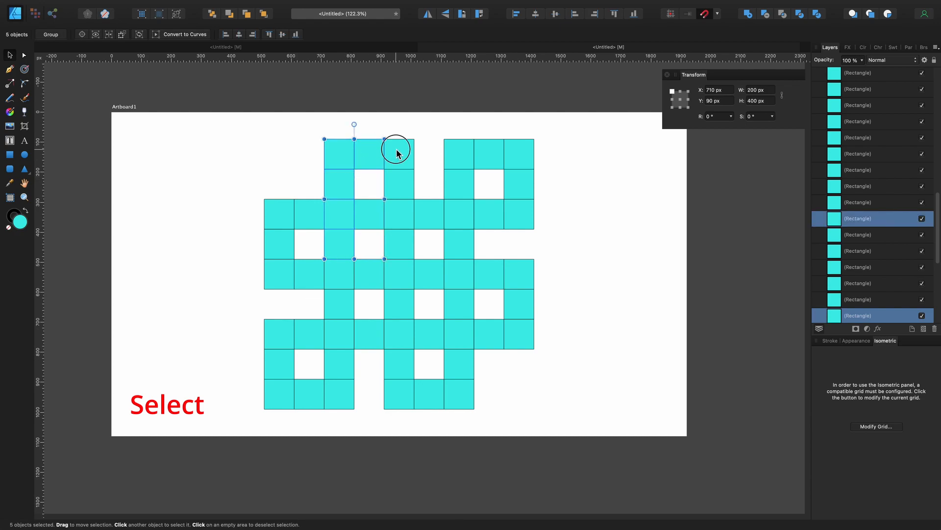
pyautogui.keyDown('shift'); pyautogui.click(401, 183); pyautogui.keyUp('shift')
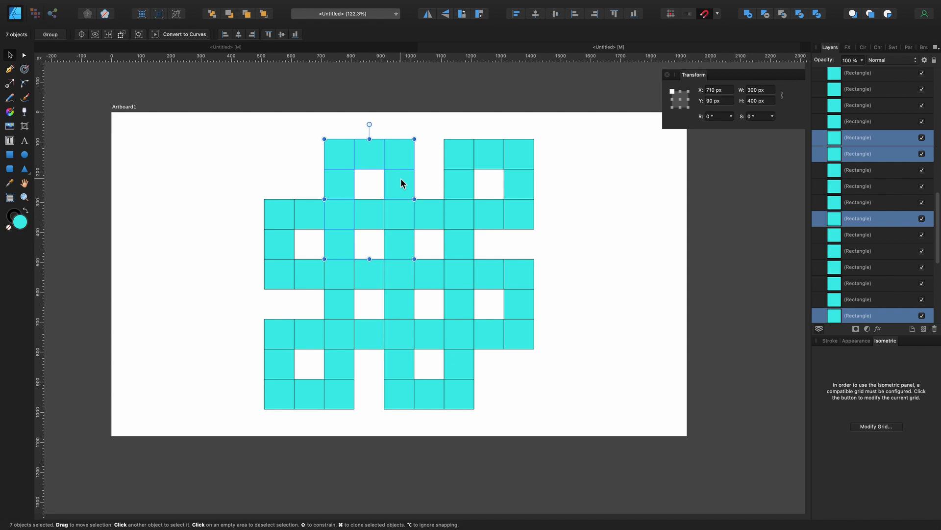
pyautogui.click(748, 14)
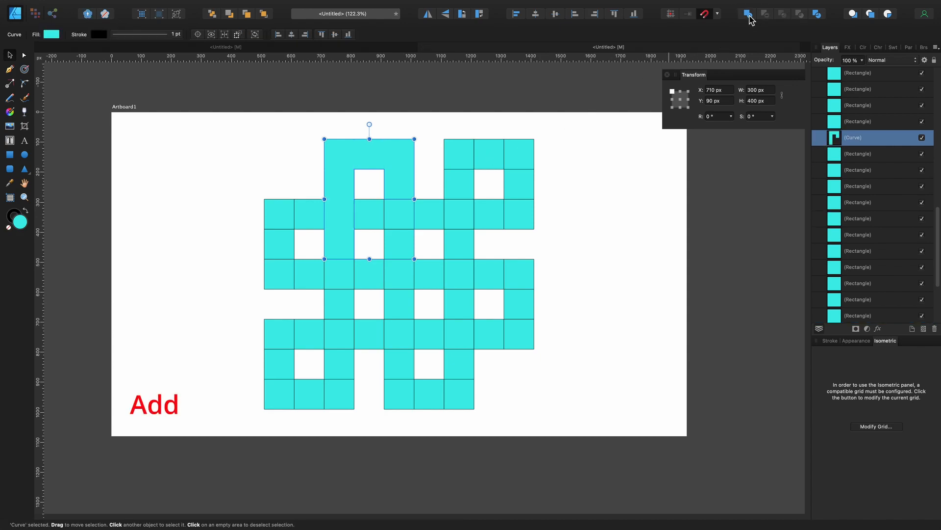
# - Merge column 7's top four squares, the first-row squares in columns 8 and 9, and column 9's second and third squares using Add
pyautogui.click(450, 243)
pyautogui.keyDown('shift'); pyautogui.click(462, 220); pyautogui.keyUp('shift')
pyautogui.keyDown('shift'); pyautogui.click(463, 178); pyautogui.keyUp('shift')
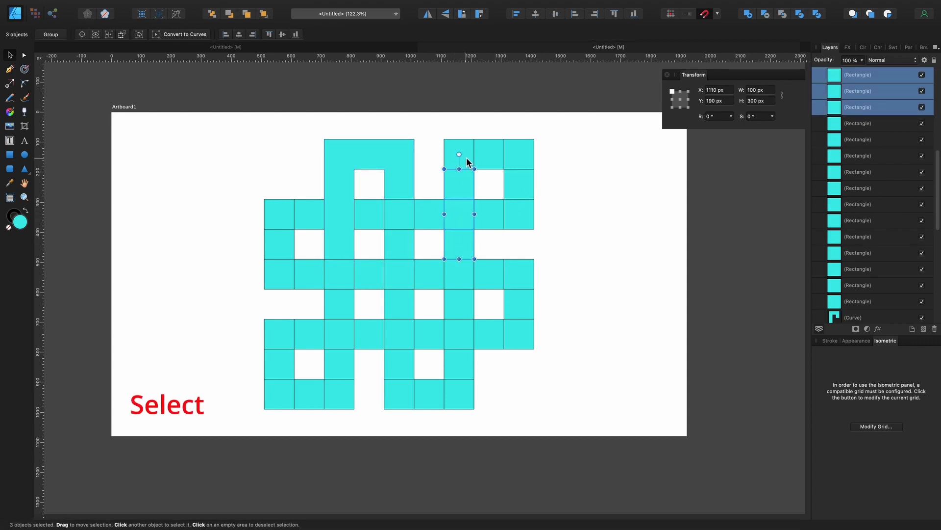
pyautogui.keyDown('shift'); pyautogui.click(467, 152); pyautogui.keyUp('shift')
pyautogui.keyDown('shift'); pyautogui.click(486, 150); pyautogui.keyUp('shift')
pyautogui.keyDown('shift'); pyautogui.click(514, 153); pyautogui.keyUp('shift')
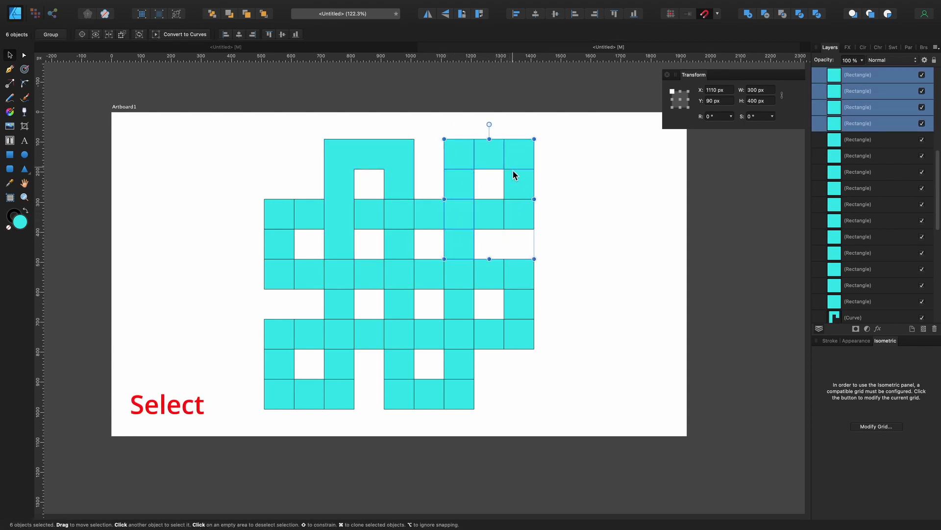
pyautogui.keyDown('shift'); pyautogui.click(512, 180); pyautogui.keyUp('shift')
pyautogui.keyDown('shift'); pyautogui.click(519, 218); pyautogui.keyUp('shift')
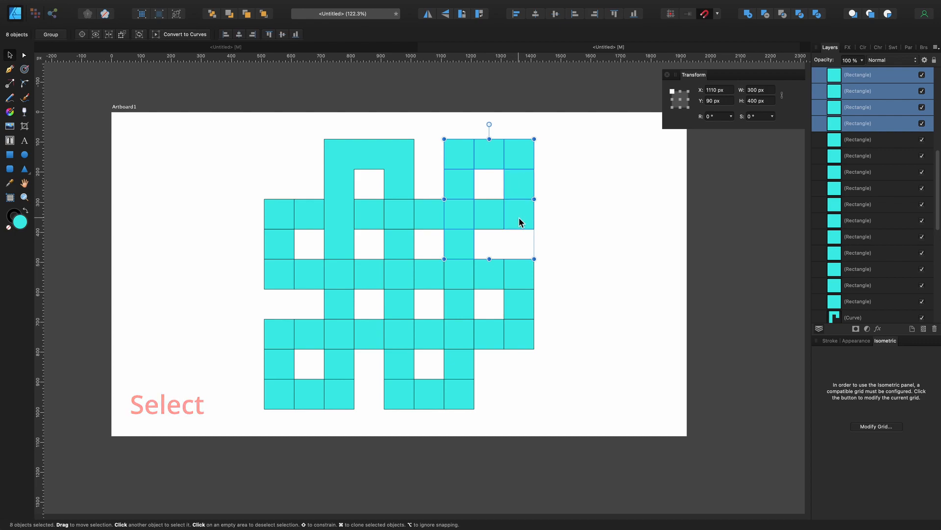
pyautogui.click(747, 15)
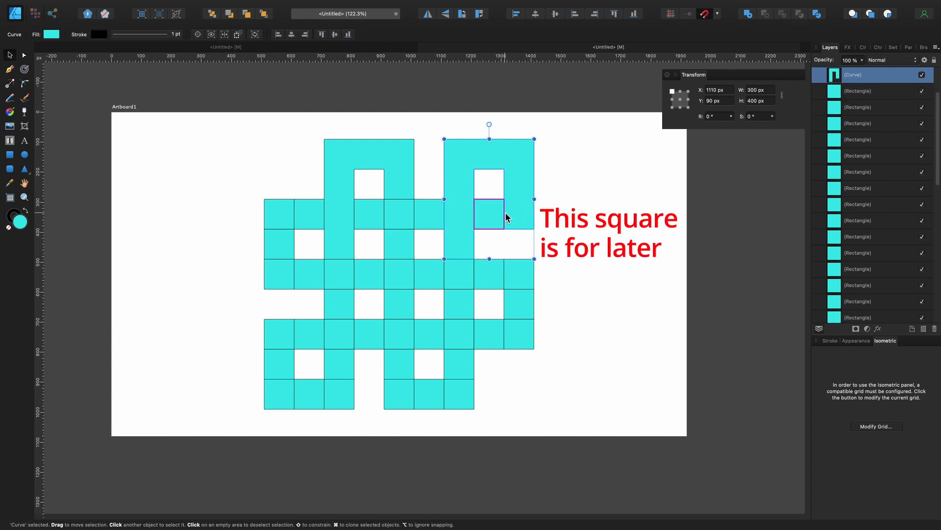
# - Merge the fifth-row squares in columns 6 to 9, column 9's sixth and seventh squares, and column 8's seventh square using Add
pyautogui.click(437, 275)
pyautogui.keyDown('shift'); pyautogui.click(462, 274); pyautogui.keyUp('shift')
pyautogui.keyDown('shift'); pyautogui.click(488, 279); pyautogui.keyUp('shift')
pyautogui.keyDown('shift'); pyautogui.click(528, 279); pyautogui.keyUp('shift')
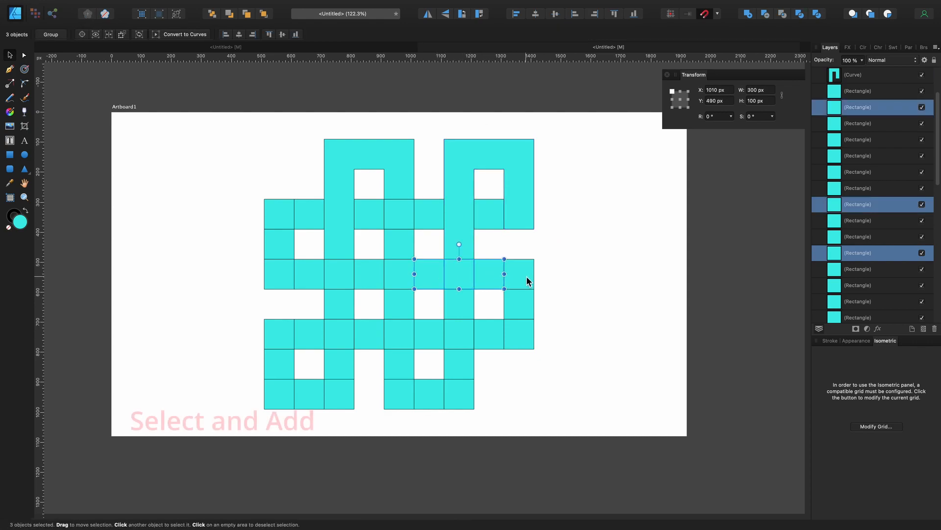
pyautogui.keyDown('shift'); pyautogui.click(525, 307); pyautogui.keyUp('shift')
pyautogui.keyDown('shift'); pyautogui.click(527, 333); pyautogui.keyUp('shift')
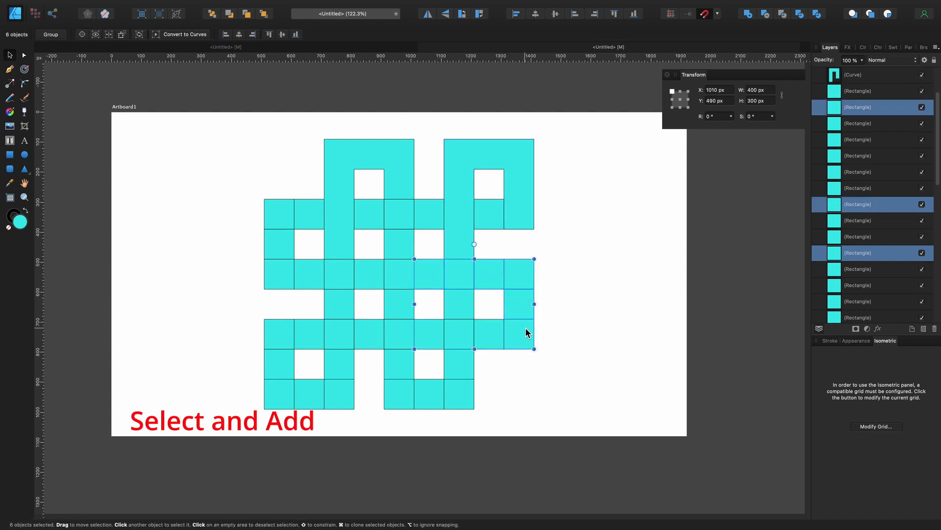
pyautogui.keyDown('shift'); pyautogui.click(491, 335); pyautogui.keyUp('shift')
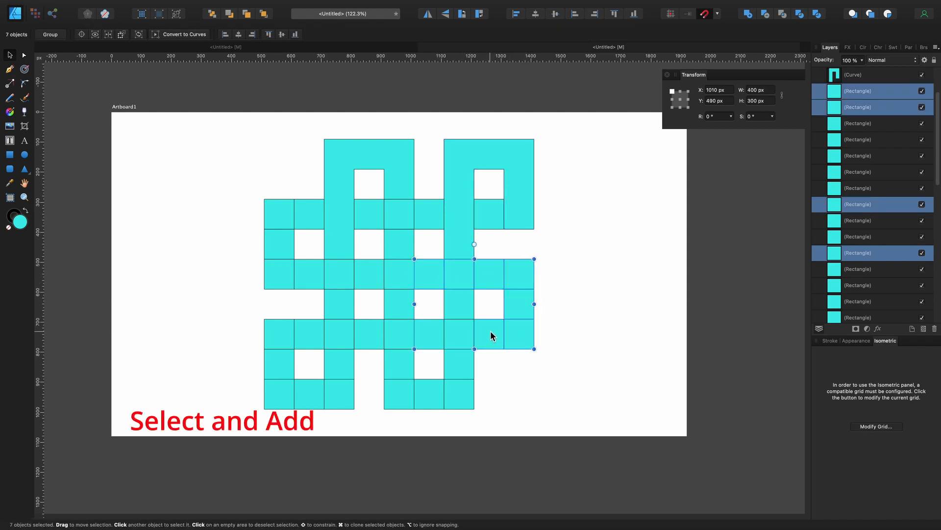
pyautogui.click(748, 15)
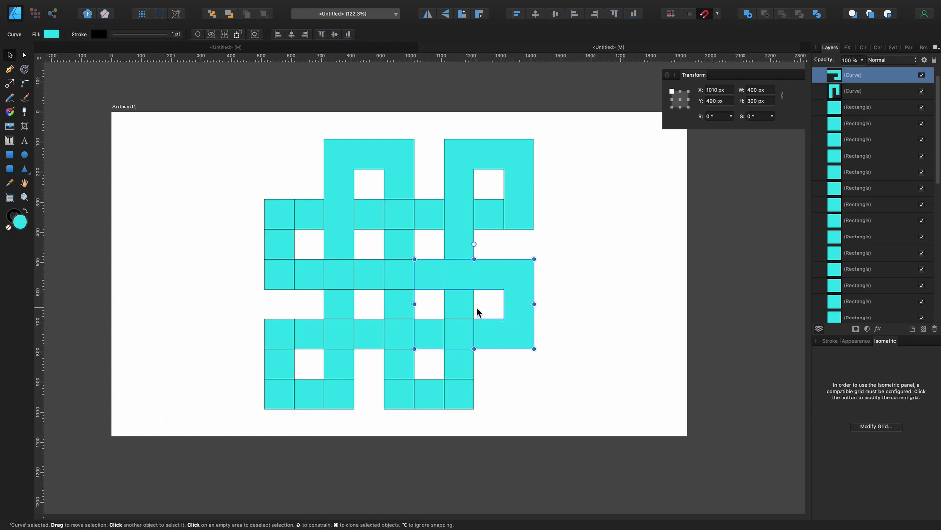
# - Merge column 7's squares in rows 6 to 9, the ninth-row squares in columns 5 and 6, and column 5's eighth square using Add
pyautogui.click(460, 308)
pyautogui.keyDown('shift'); pyautogui.click(458, 335); pyautogui.keyUp('shift')
pyautogui.keyDown('shift'); pyautogui.click(458, 364); pyautogui.keyUp('shift')
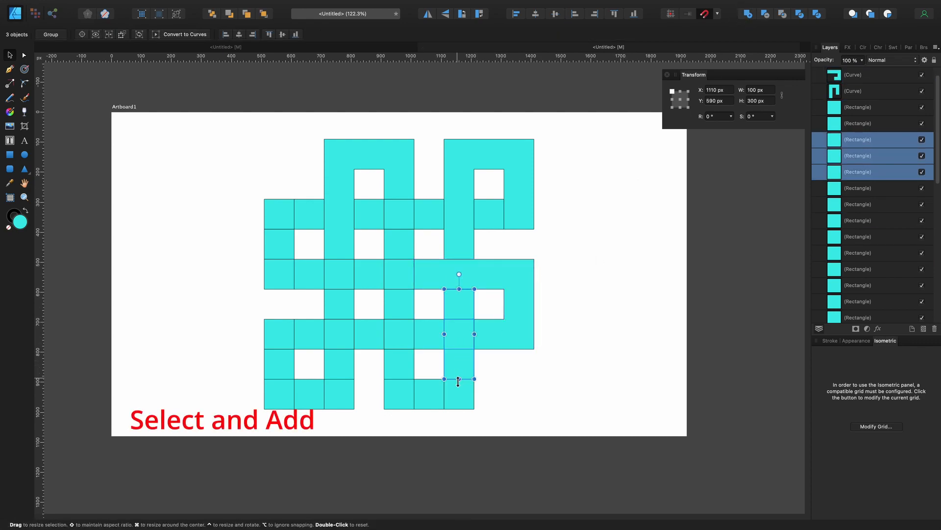
pyautogui.keyDown('shift'); pyautogui.click(453, 395); pyautogui.keyUp('shift')
pyautogui.keyDown('shift'); pyautogui.click(424, 397); pyautogui.keyUp('shift')
pyautogui.keyDown('shift'); pyautogui.click(401, 390); pyautogui.keyUp('shift')
pyautogui.keyDown('shift'); pyautogui.click(398, 363); pyautogui.keyUp('shift')
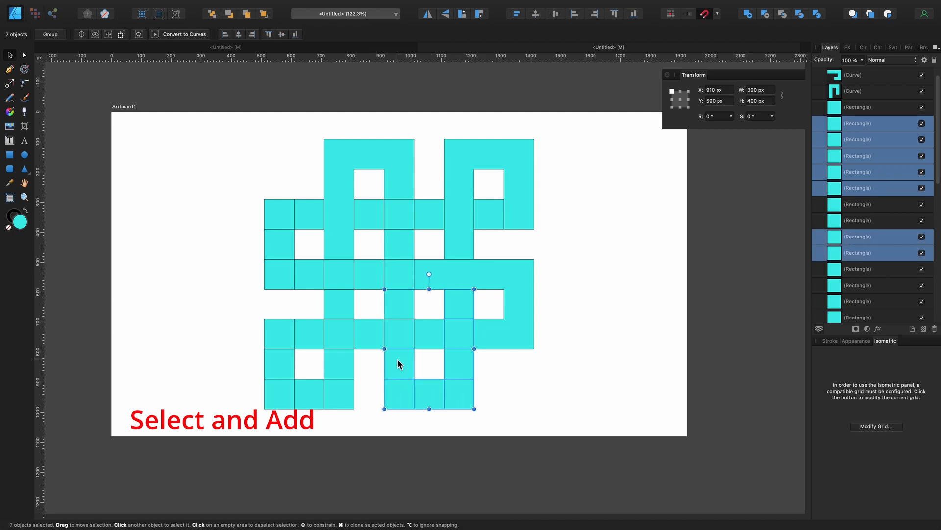
pyautogui.click(748, 15)
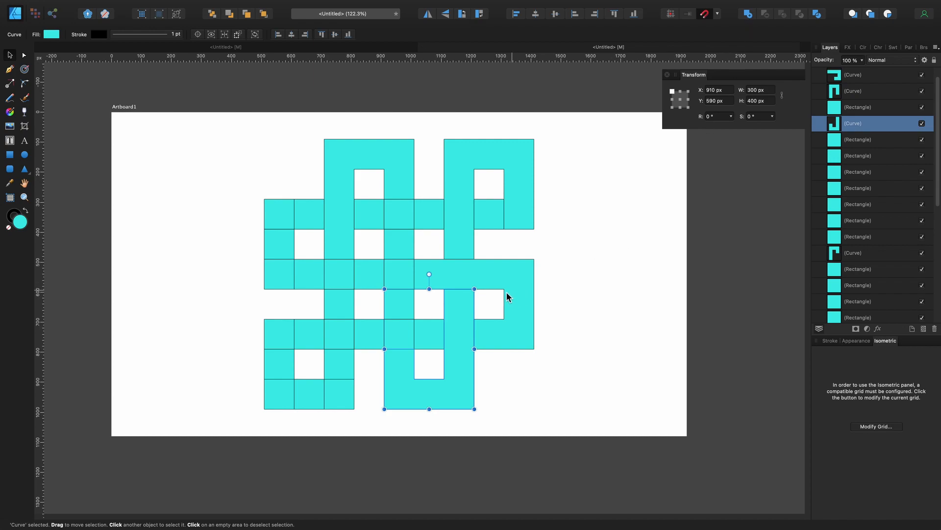
# - Merge column 3's squares in rows 6 to 9, the ninth-row squares in columns 1 and 2, and column 1's seventh and eighth squares using Add
pyautogui.click(343, 305)
pyautogui.keyDown('shift'); pyautogui.click(337, 334); pyautogui.keyUp('shift')
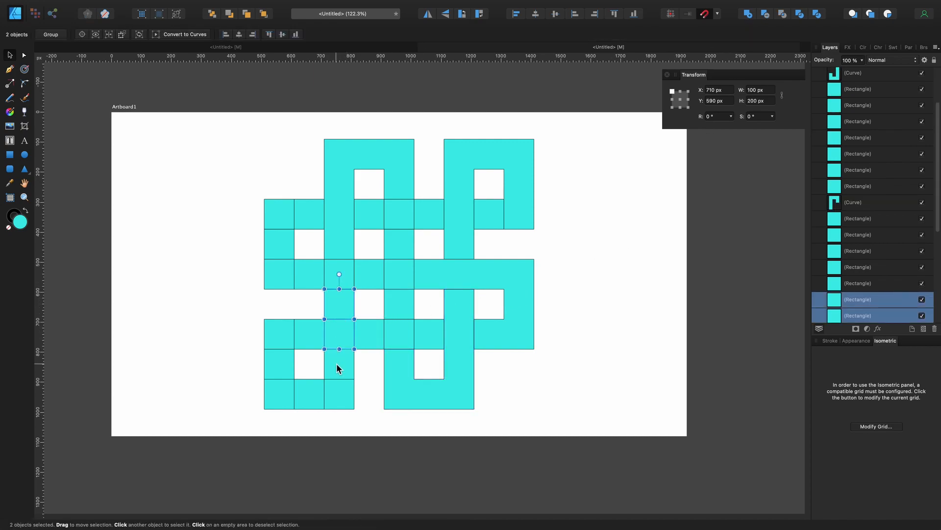
pyautogui.keyDown('shift'); pyautogui.click(337, 363); pyautogui.keyUp('shift')
pyautogui.keyDown('shift'); pyautogui.click(338, 395); pyautogui.keyUp('shift')
pyautogui.keyDown('shift'); pyautogui.click(309, 394); pyautogui.keyUp('shift')
pyautogui.keyDown('shift'); pyautogui.click(284, 395); pyautogui.keyUp('shift')
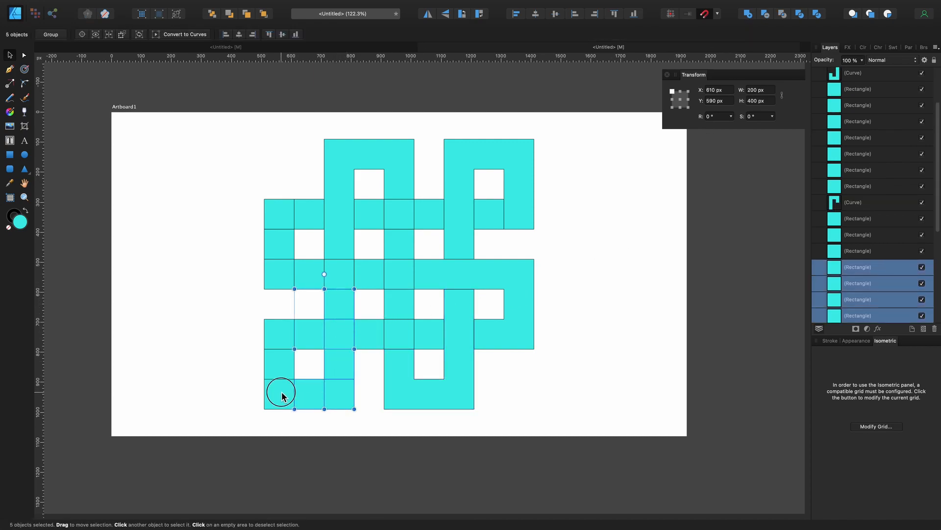
pyautogui.keyDown('shift'); pyautogui.click(280, 371); pyautogui.keyUp('shift')
pyautogui.keyDown('shift'); pyautogui.click(283, 338); pyautogui.keyUp('shift')
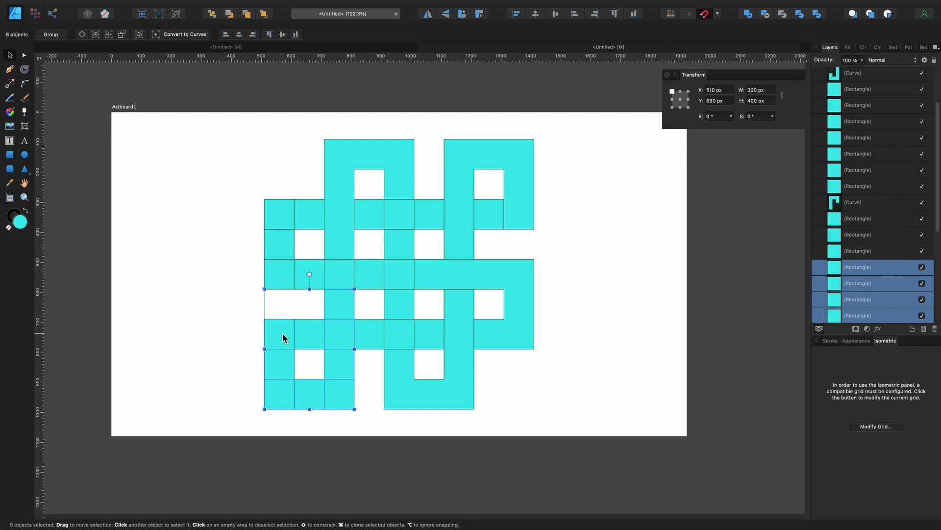
pyautogui.click(749, 16)
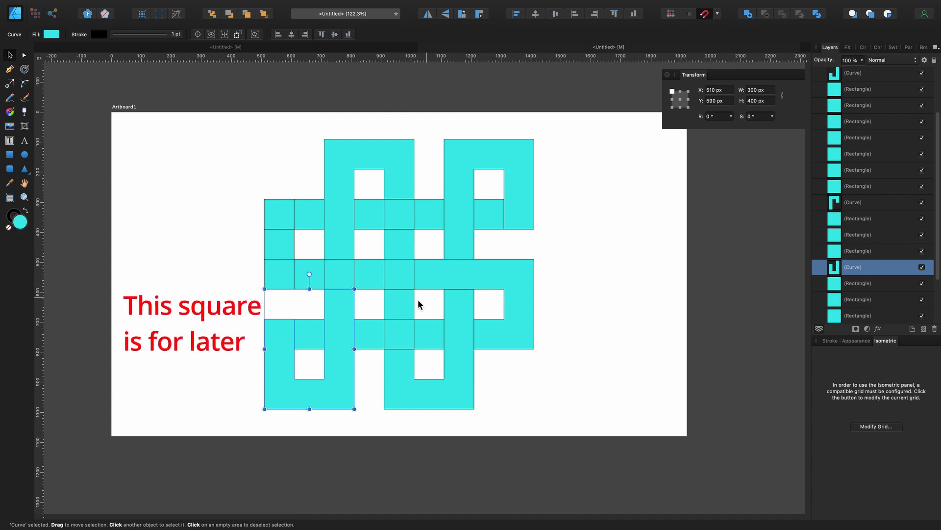
# - Merge the fifth-row squares in columns 1 to 4, column 1's fourth square, and the third-row squares in columns 1 and 2 using Add
pyautogui.click(371, 273)
pyautogui.keyDown('shift'); pyautogui.click(342, 273); pyautogui.keyUp('shift')
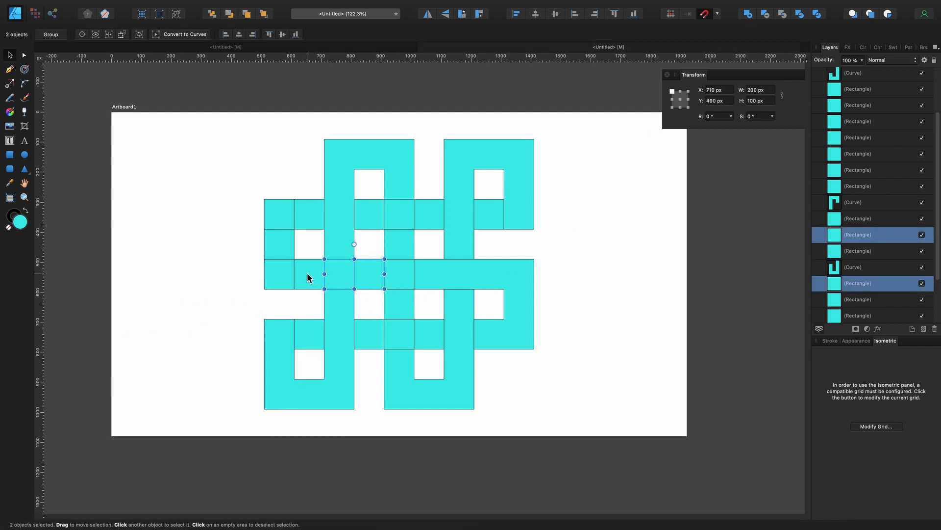
pyautogui.keyDown('shift'); pyautogui.click(306, 272); pyautogui.keyUp('shift')
pyautogui.keyDown('shift'); pyautogui.click(285, 271); pyautogui.keyUp('shift')
pyautogui.keyDown('shift'); pyautogui.click(280, 243); pyautogui.keyUp('shift')
pyautogui.keyDown('shift'); pyautogui.click(287, 211); pyautogui.keyUp('shift')
pyautogui.keyDown('shift'); pyautogui.click(309, 214); pyautogui.keyUp('shift')
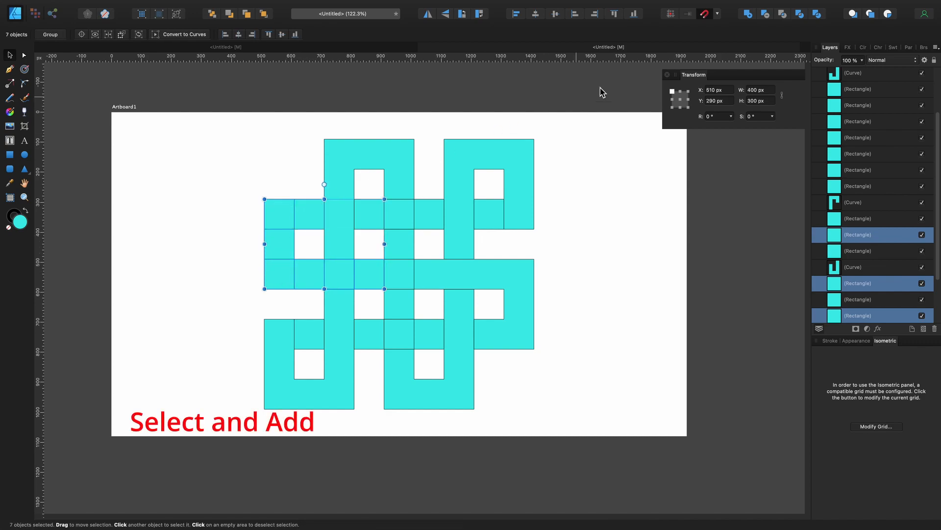
pyautogui.click(748, 15)
pyautogui.click(566, 211)
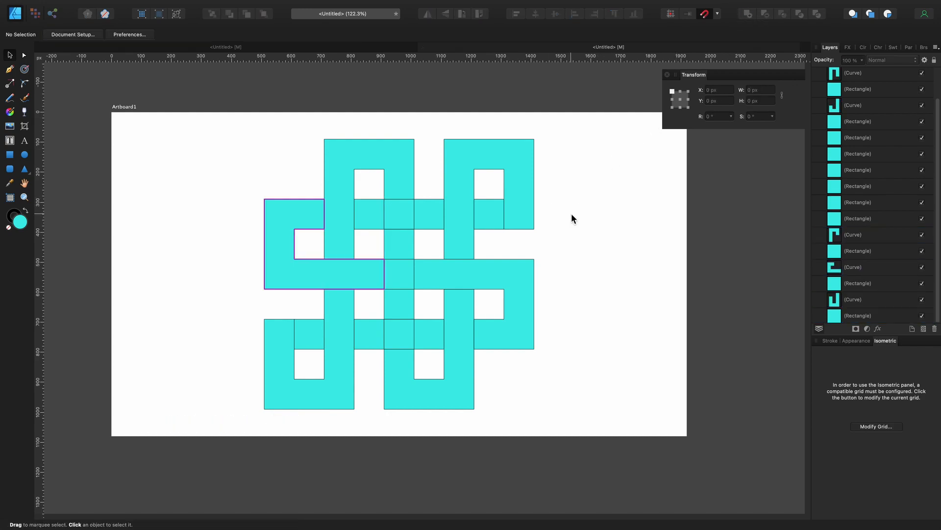
# - Merge the third-row squares in columns 4, 5 and 6 into a horizontal strip using Add
pyautogui.click(370, 214)
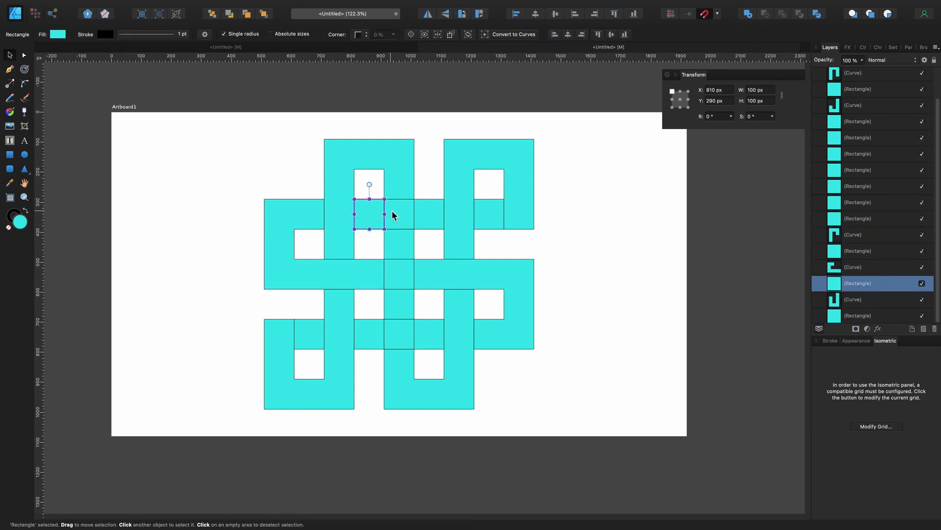
pyautogui.keyDown('shift'); pyautogui.click(403, 211); pyautogui.keyUp('shift')
pyautogui.keyDown('shift'); pyautogui.click(426, 210); pyautogui.keyUp('shift')
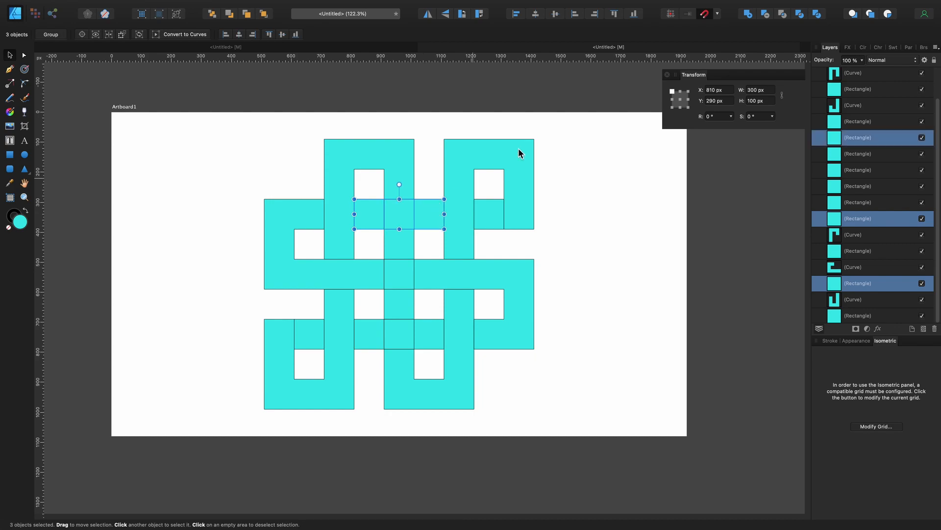
pyautogui.click(748, 15)
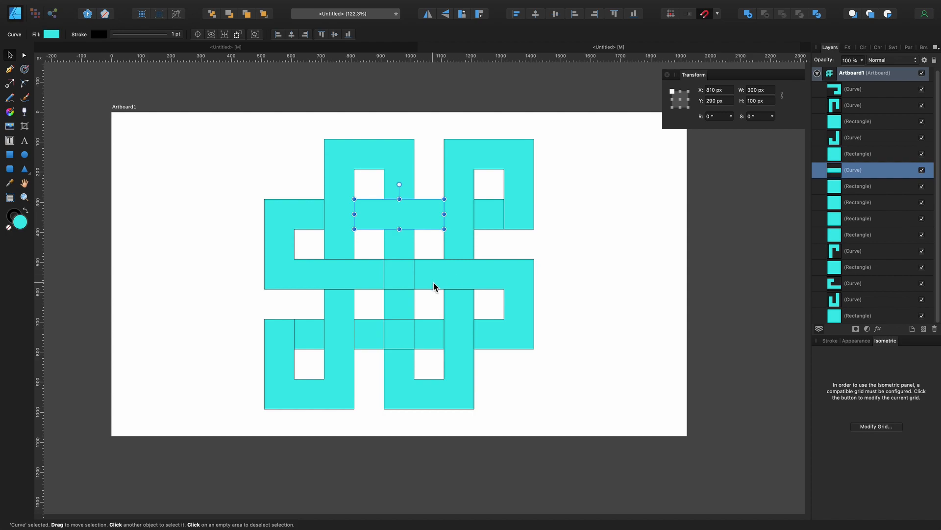
# - Merge column 5's squares in rows 4, 5 and 6 into a vertical strip using Add
pyautogui.click(399, 248)
pyautogui.keyDown('shift'); pyautogui.click(395, 275); pyautogui.keyUp('shift')
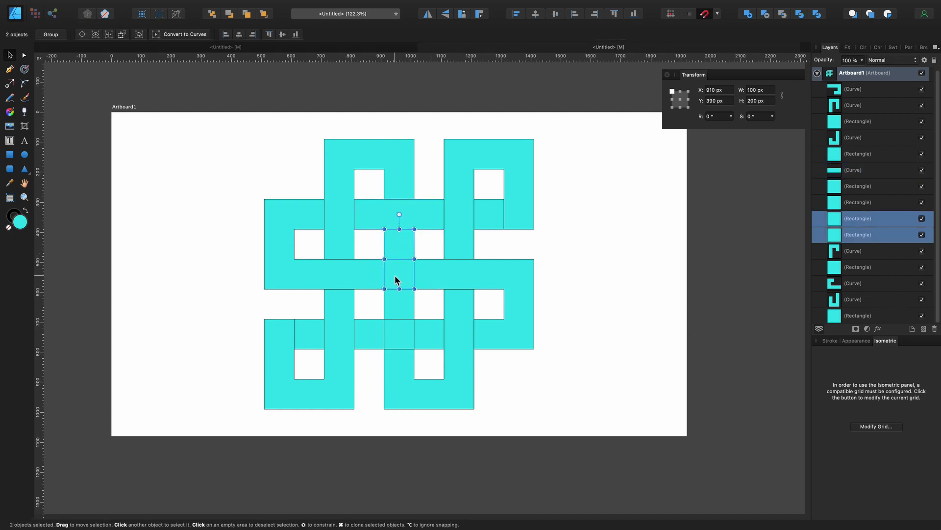
pyautogui.keyDown('shift'); pyautogui.click(395, 300); pyautogui.keyUp('shift')
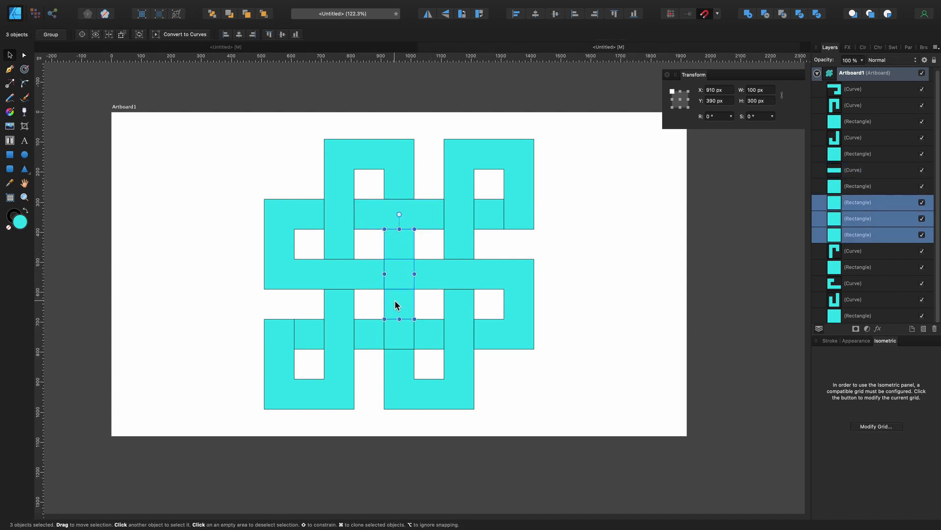
pyautogui.click(748, 15)
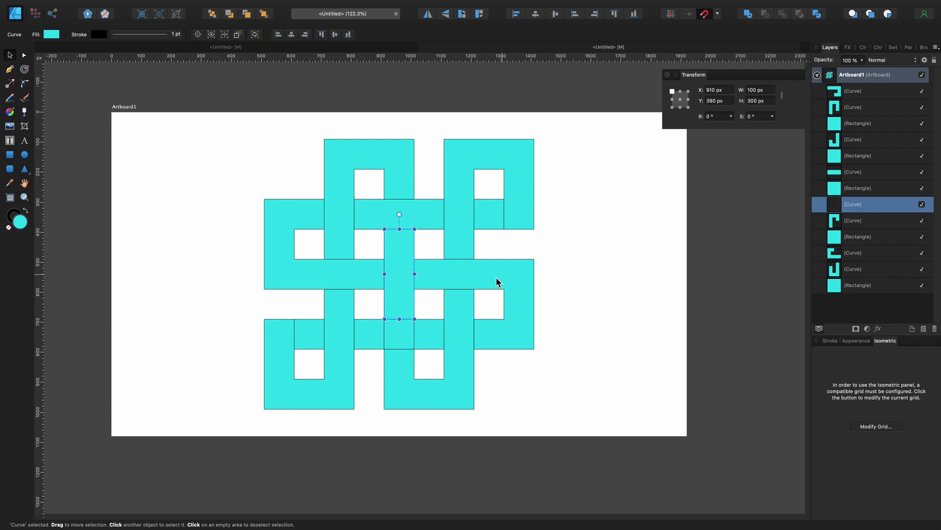
# - Merge the seventh-row squares in columns 4, 5 and 6 into a horizontal strip using Add, and clear the selection
pyautogui.click(365, 330)
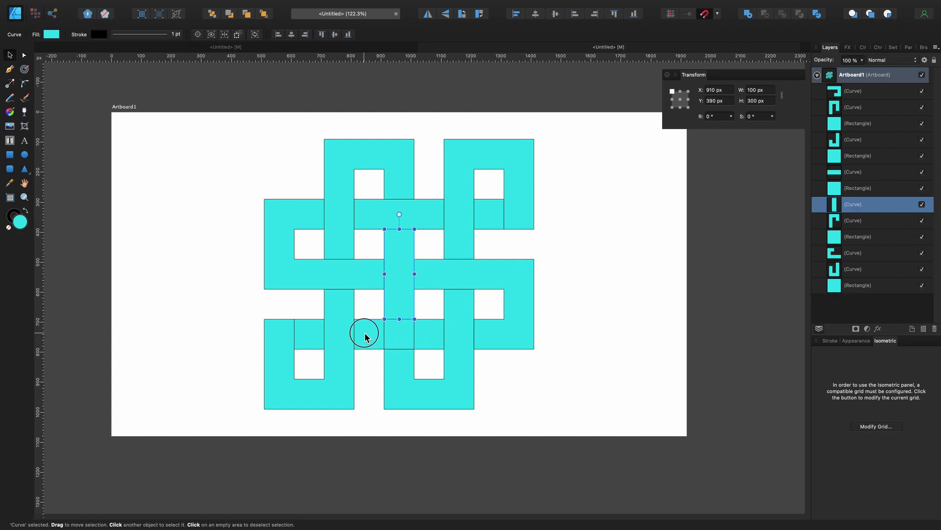
pyautogui.keyDown('shift'); pyautogui.click(399, 332); pyautogui.keyUp('shift')
pyautogui.keyDown('shift'); pyautogui.click(426, 334); pyautogui.keyUp('shift')
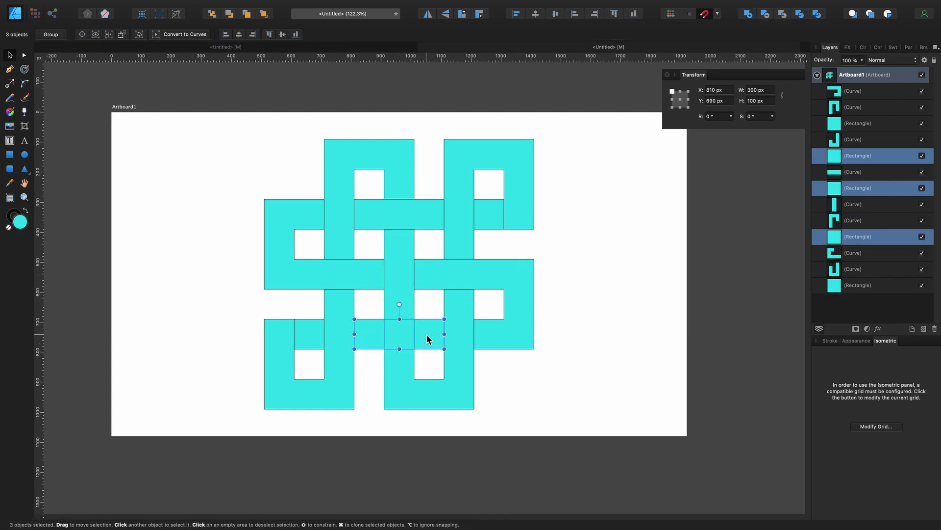
pyautogui.click(748, 15)
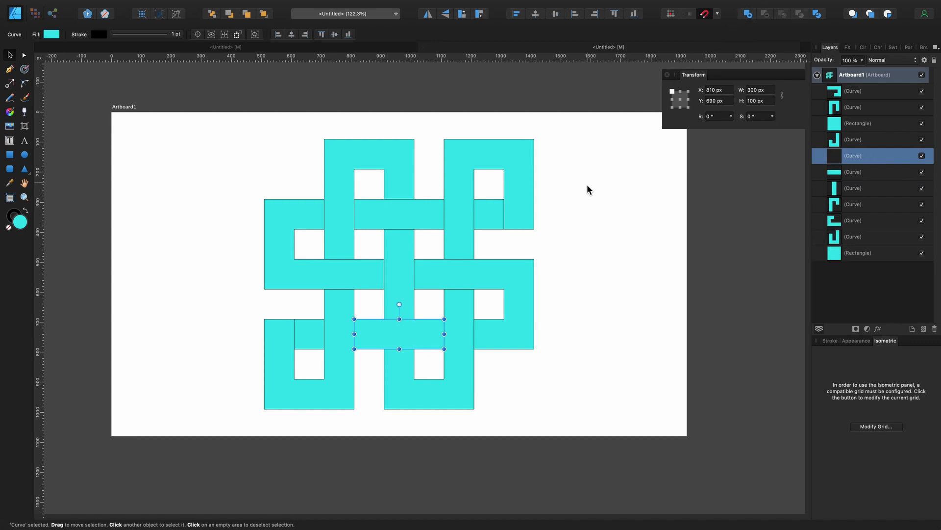
pyautogui.click(575, 202)
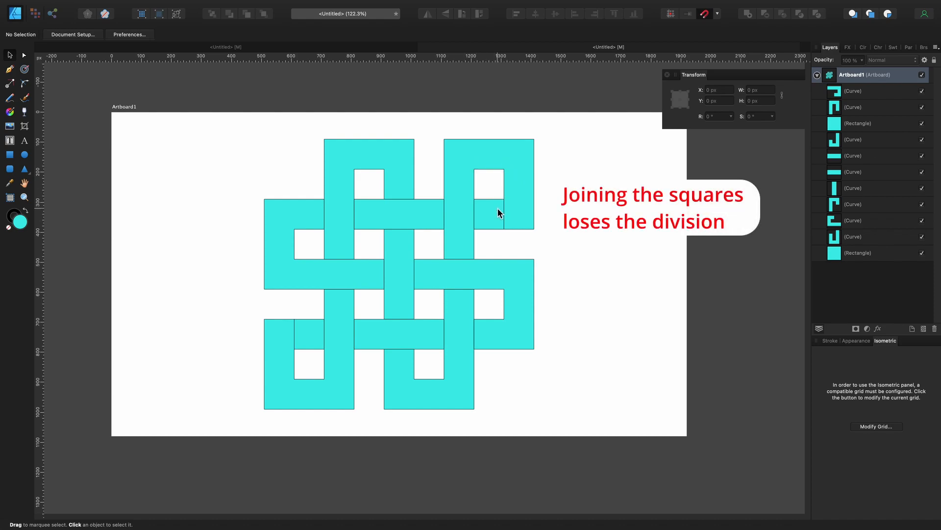
# - Try merging the strip around columns 7 to 9 with the leftover third-row square in column 8 using Add, and undo it
pyautogui.click(461, 178)
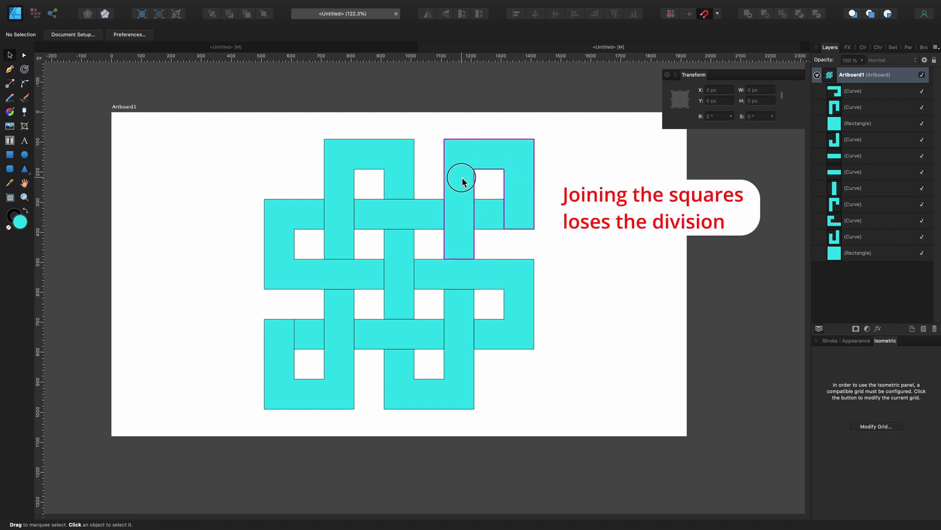
pyautogui.keyDown('shift'); pyautogui.click(494, 210); pyautogui.keyUp('shift')
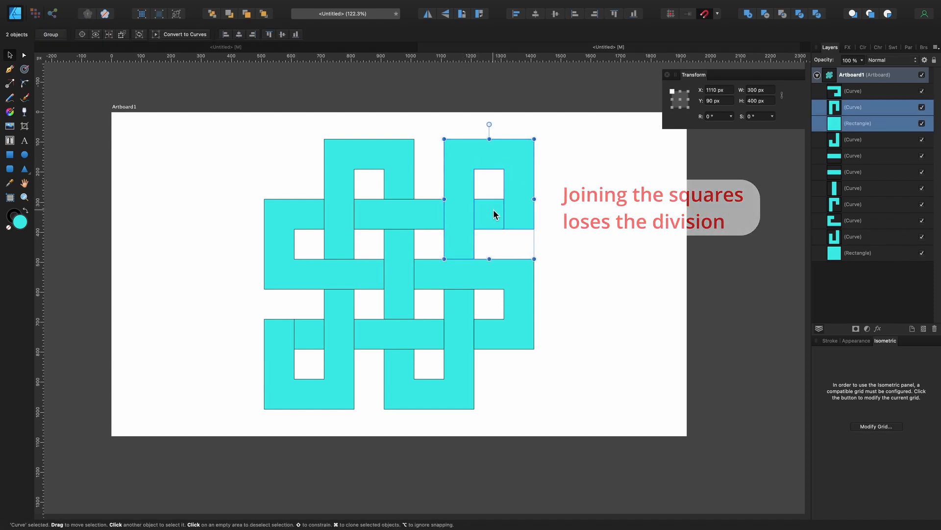
pyautogui.click(748, 15)
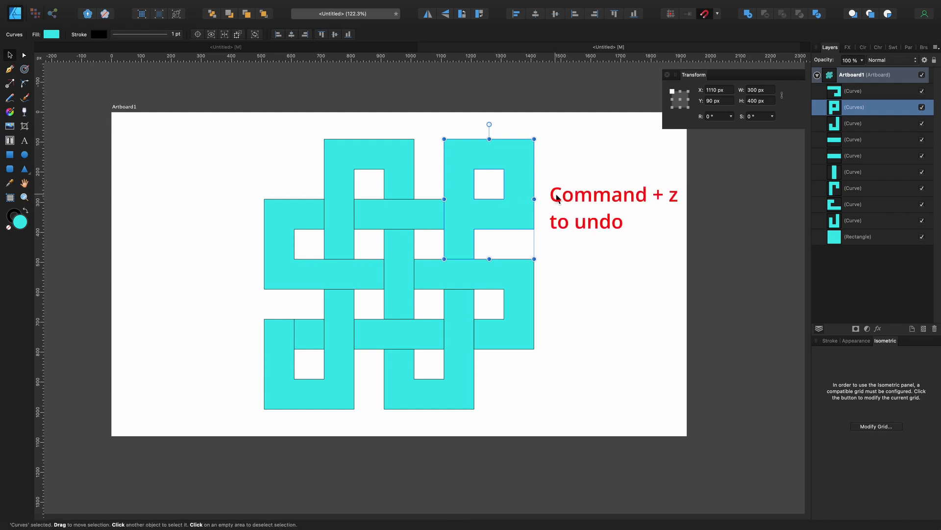
pyautogui.press('super+z')
pyautogui.press('super+z')
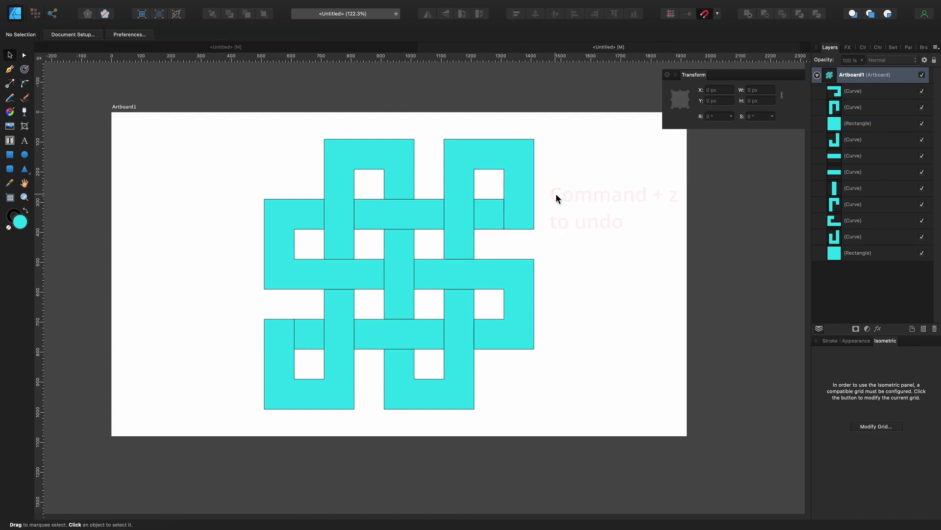
# - Convert the leftover third-row square in column 8 to curves
pyautogui.click(491, 204)
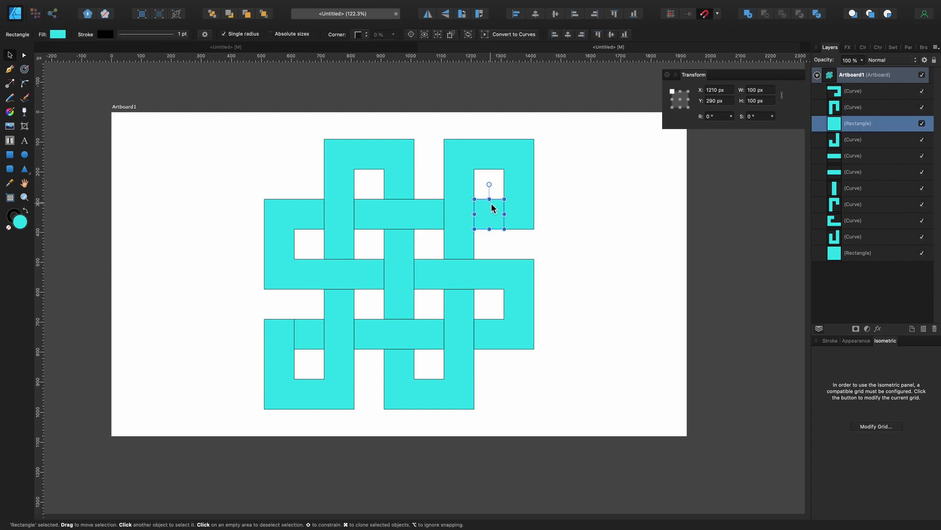
pyautogui.rightClick(491, 203)
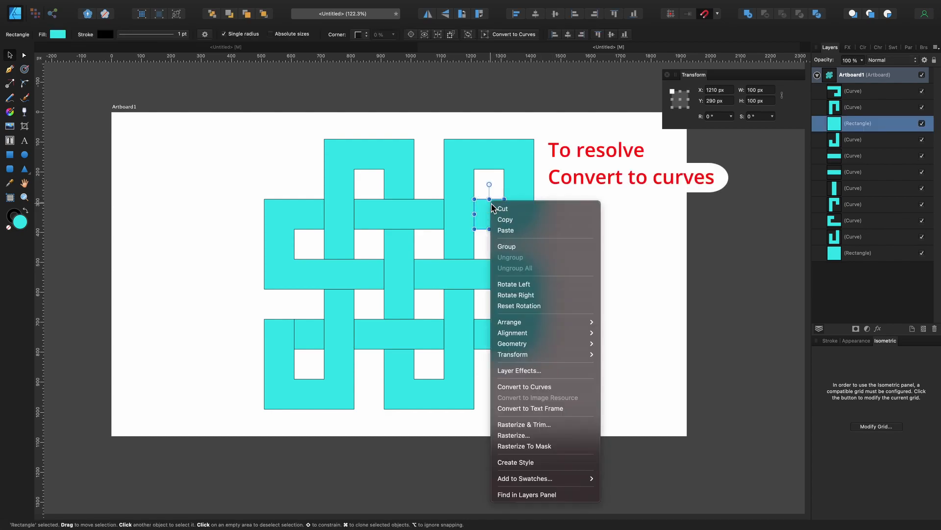
pyautogui.click(550, 387)
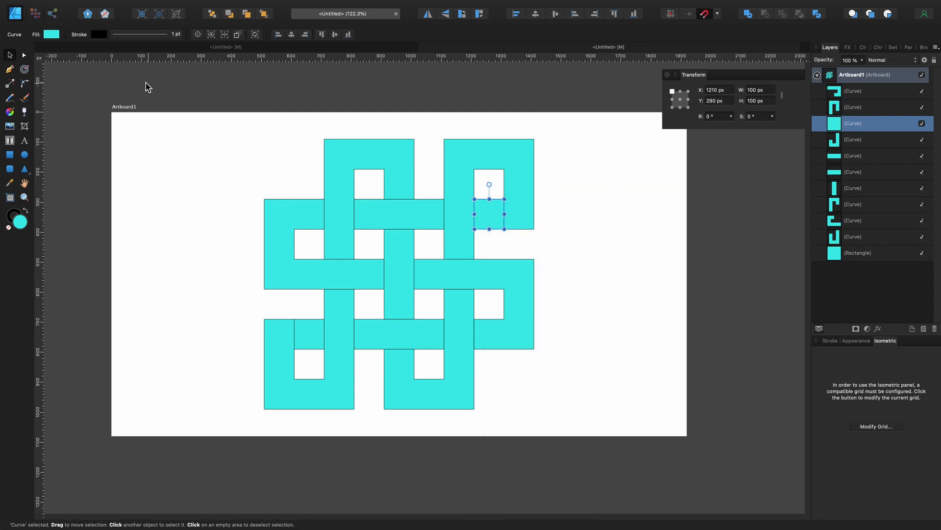
# - Join the third-row square in column 8 to its surrounding strip by insetting its left-edge nodes, applying Add, and realigning the nodes to X 1210 px
pyautogui.click(24, 55)
pyautogui.moveTo(471, 196); pyautogui.dragTo(485, 235)
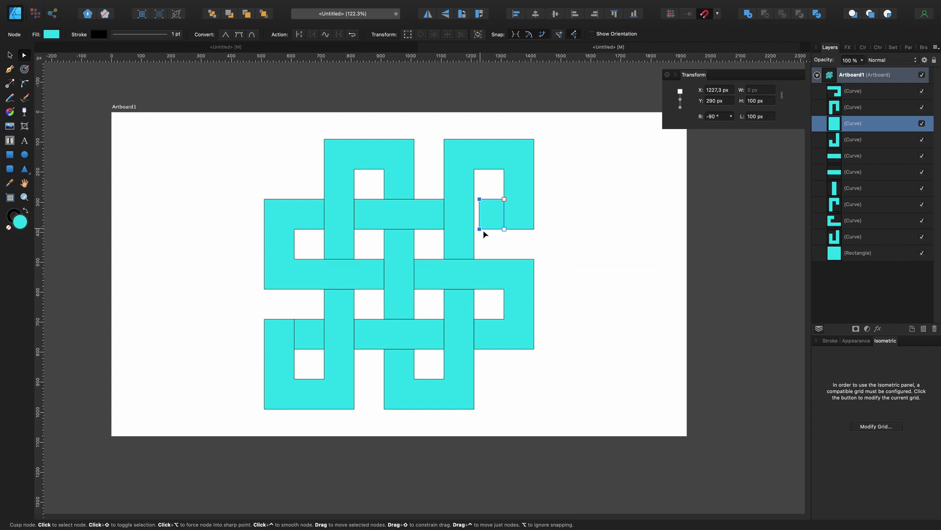
pyautogui.keyDown('shift'); pyautogui.click(507, 160); pyautogui.keyUp('shift')
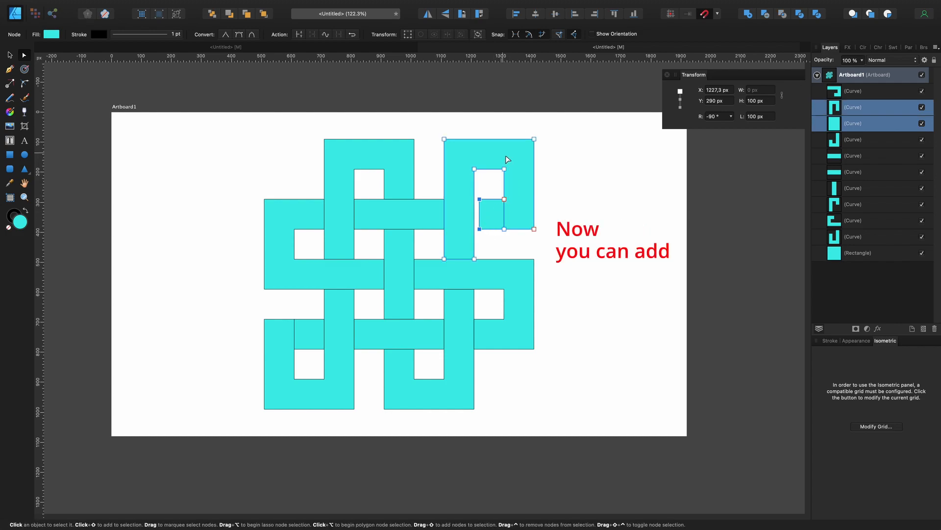
pyautogui.click(748, 15)
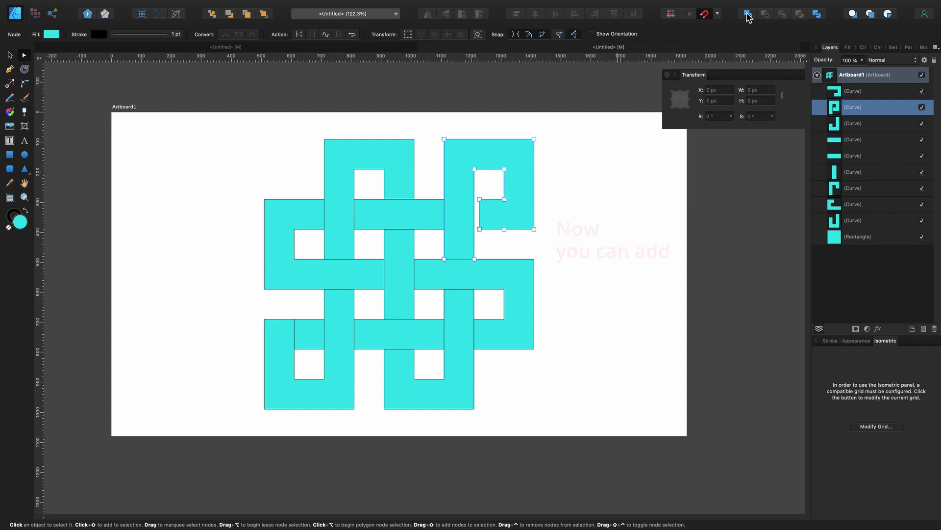
pyautogui.moveTo(490, 192); pyautogui.dragTo(480, 236)
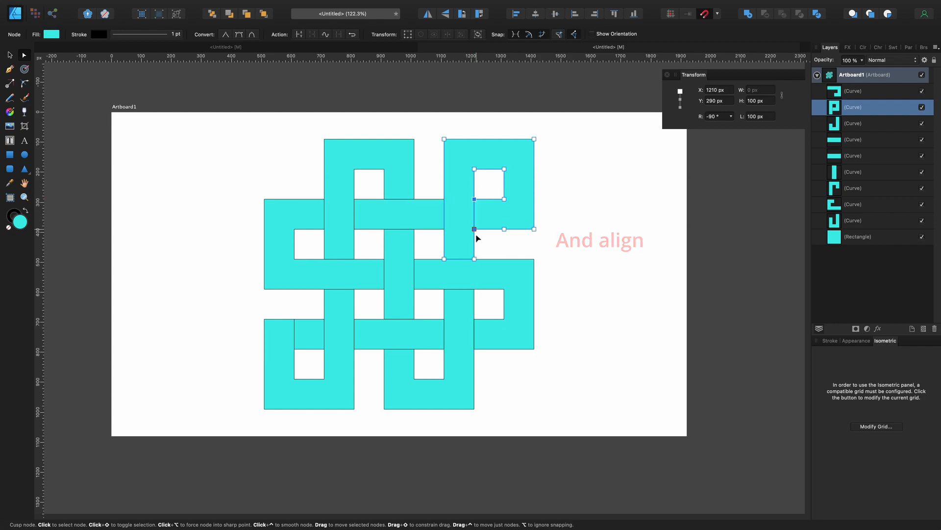
# - Convert the leftover seventh-row square in column 2 to curves
pyautogui.scroll(-2, 321, 323)
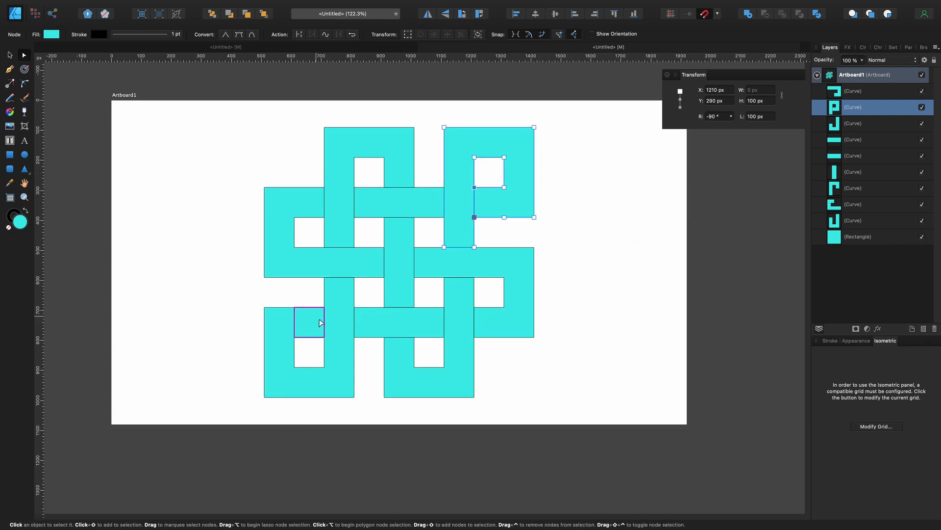
pyautogui.click(315, 318)
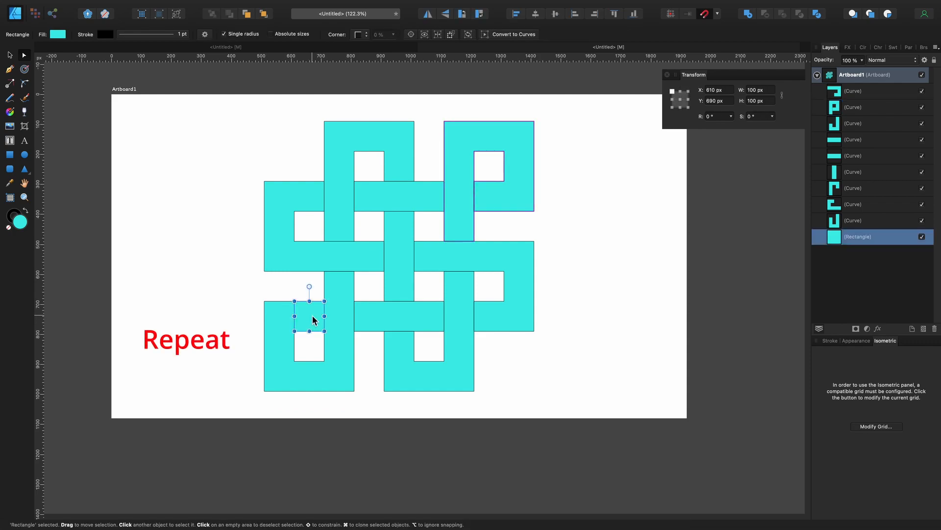
pyautogui.rightClick(314, 319)
pyautogui.scroll(-3, 389, 492)
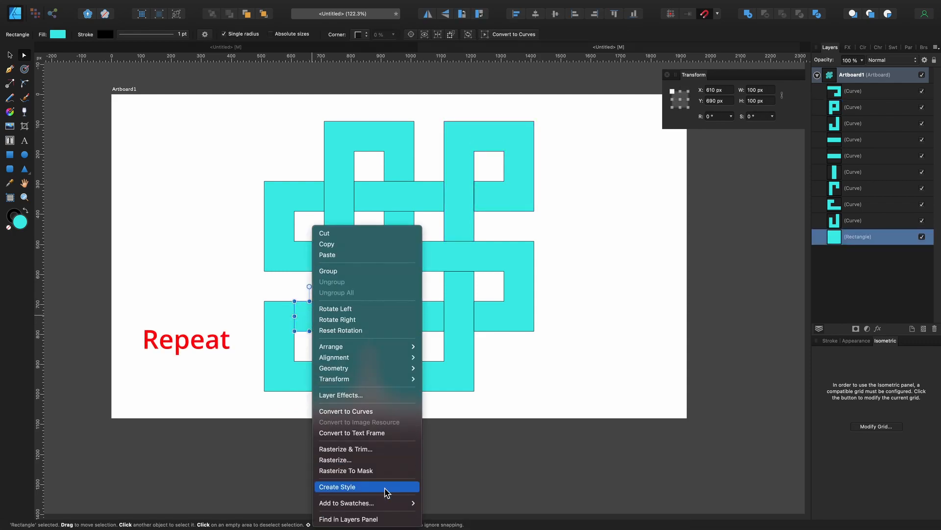
pyautogui.click(395, 411)
# - Join the seventh-row square in column 2 to its surrounding strip by insetting its right-edge nodes, applying Add, and realigning the nodes to X 710 px
pyautogui.moveTo(322, 297); pyautogui.dragTo(325, 338)
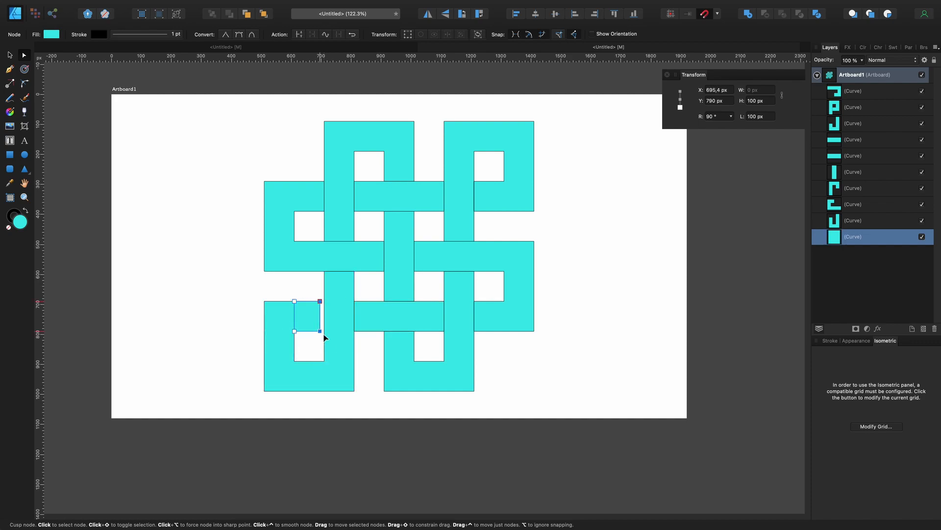
pyautogui.keyDown('shift'); pyautogui.click(279, 319); pyautogui.keyUp('shift')
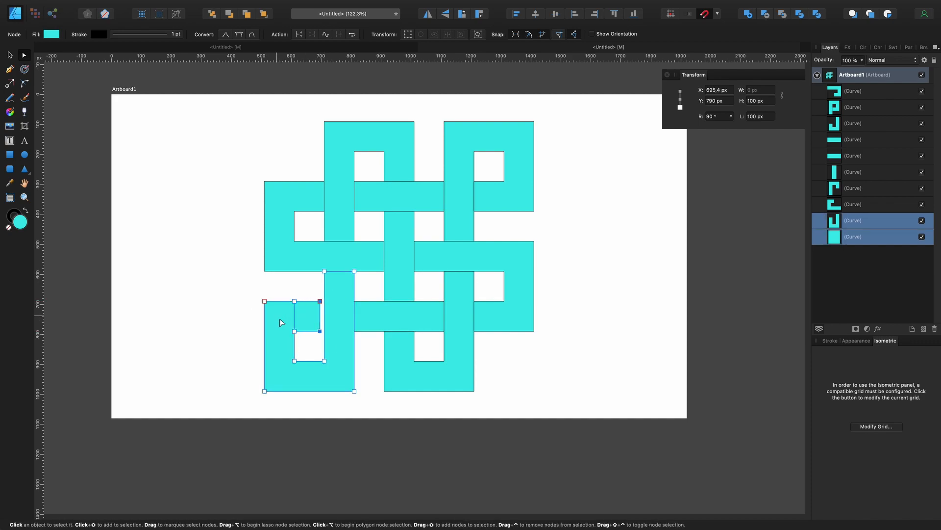
pyautogui.click(748, 15)
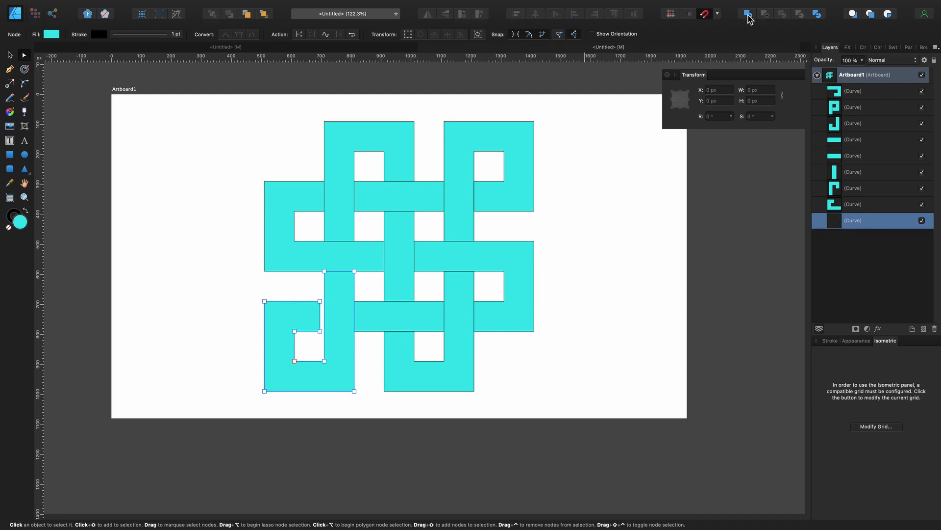
pyautogui.moveTo(313, 296); pyautogui.dragTo(325, 335)
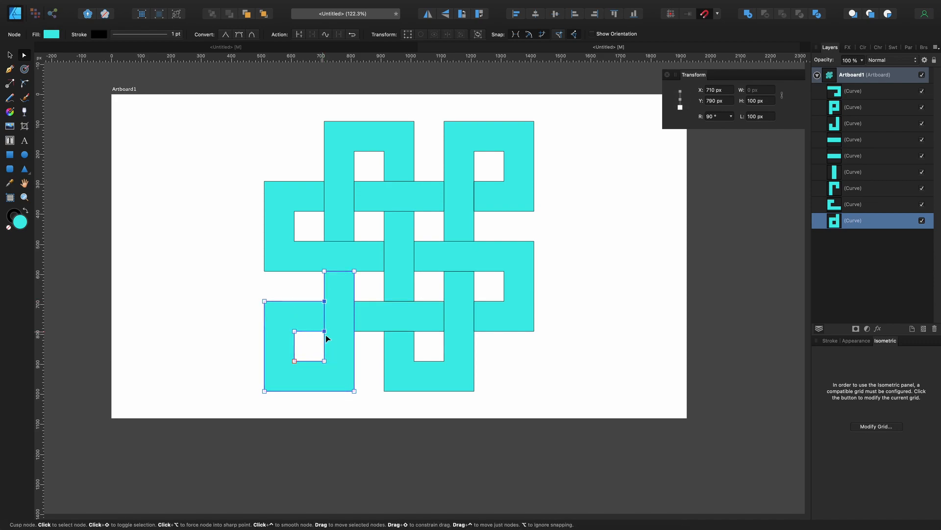
# - Rotate all nine pieces together 45° counterclockwise, then scale the design down and center it within the artboard
pyautogui.click(8, 55)
pyautogui.moveTo(240, 113); pyautogui.dragTo(564, 401)
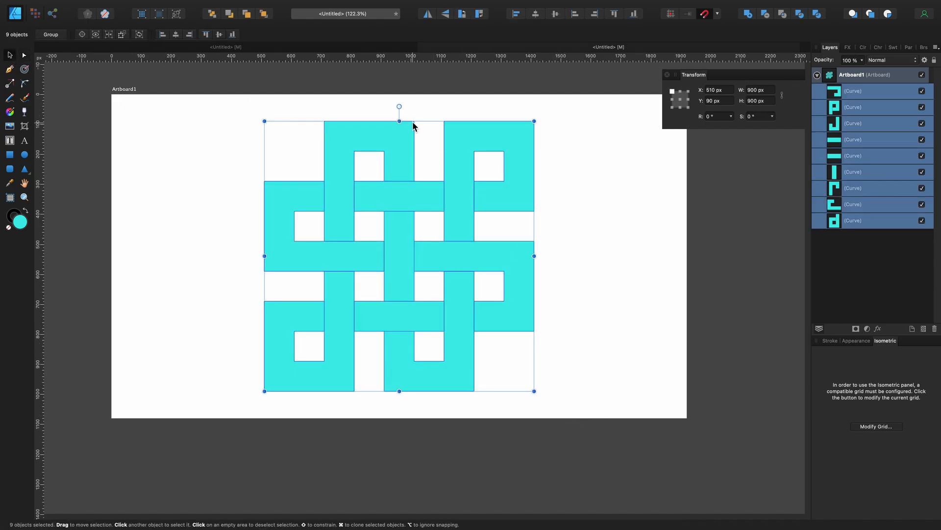
pyautogui.moveTo(399, 105); pyautogui.dragTo(288, 132)
pyautogui.moveTo(399, 65); pyautogui.dragTo(399, 170)
pyautogui.moveTo(390, 293); pyautogui.dragTo(391, 241)
pyautogui.click(593, 307)
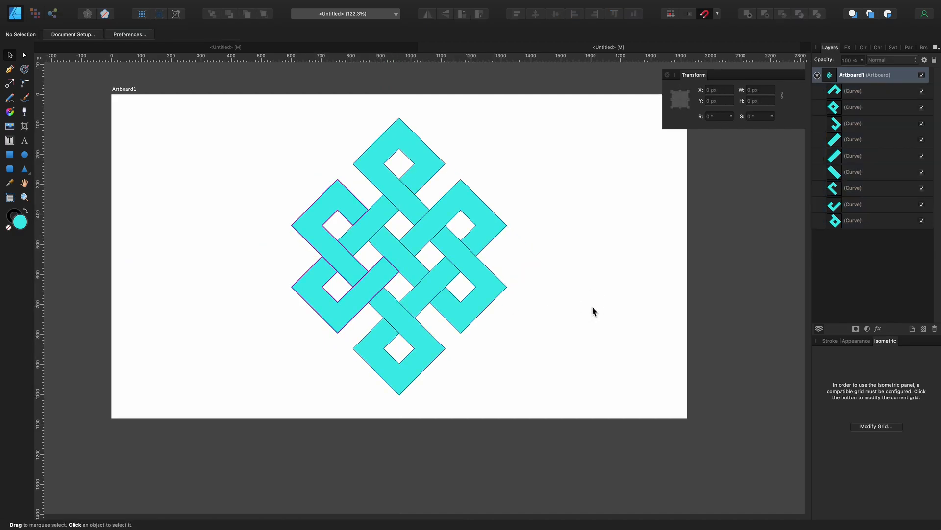